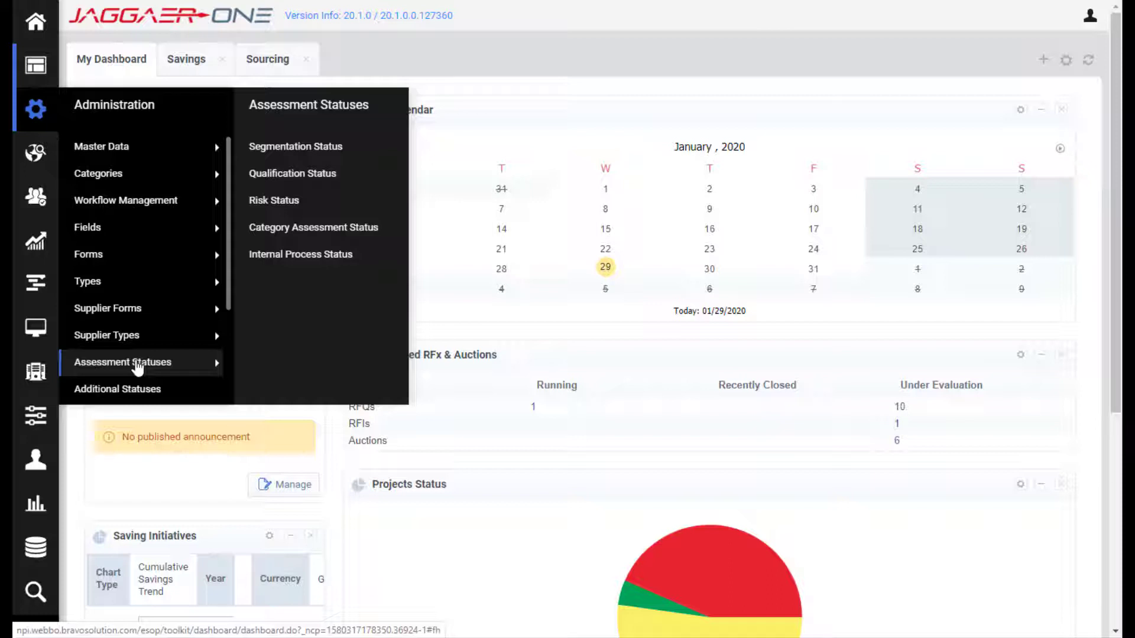
Enable expiry for the Qualified qualification status with a default duration of 365 days and Expired Qualification as the new status after expiry
left_click(309, 182)
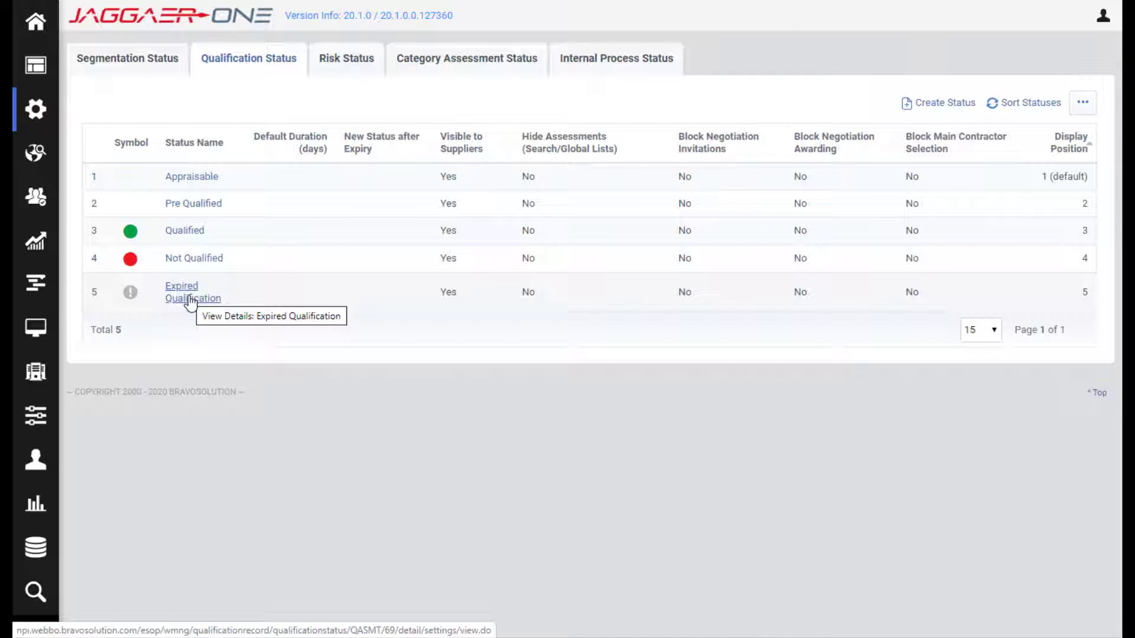
left_click(188, 232)
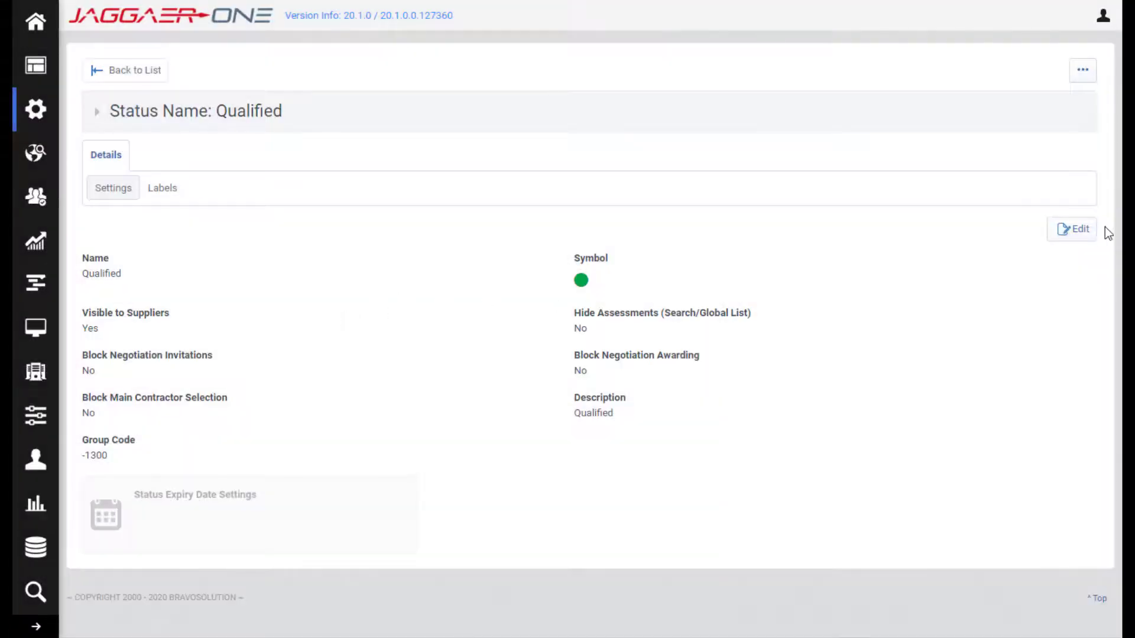
left_click(1090, 230)
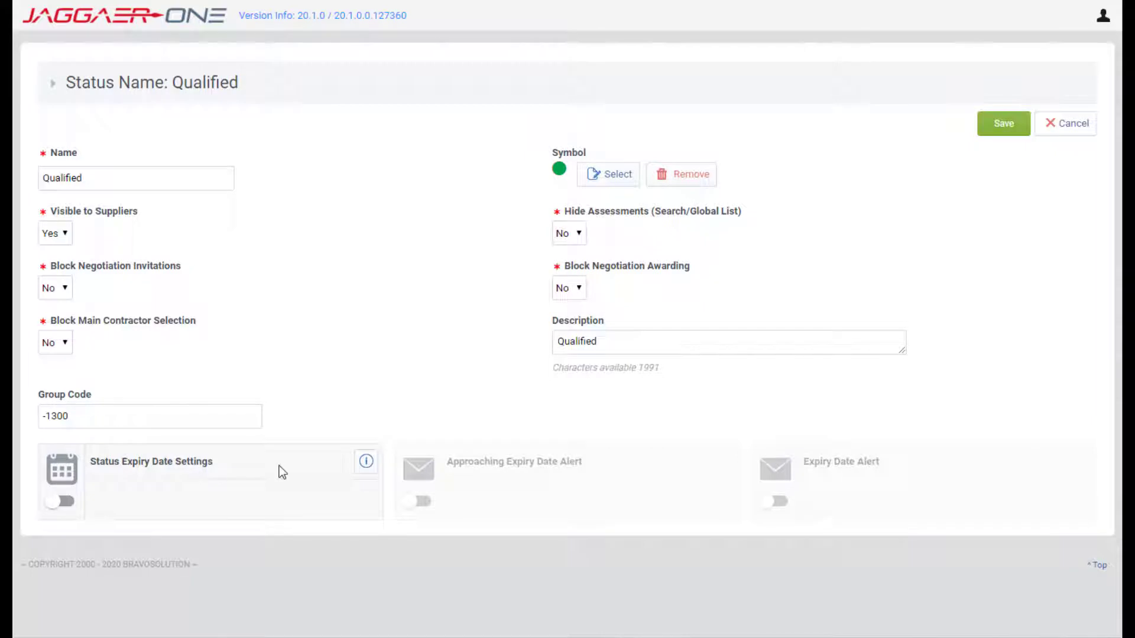
left_click(75, 504)
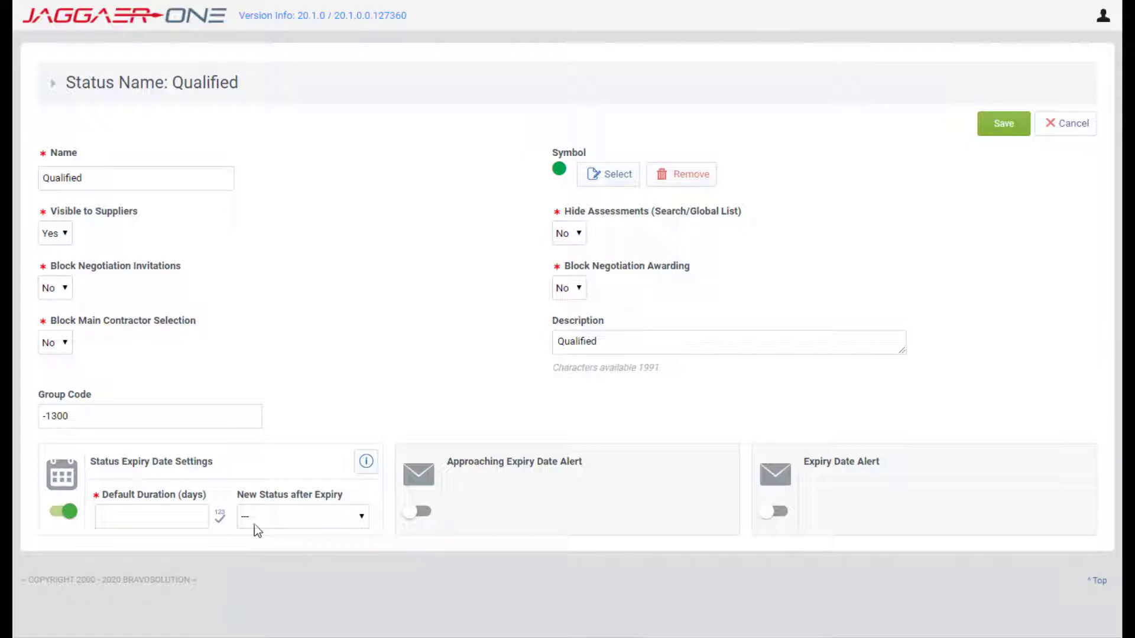
left_click(119, 518)
type("365")
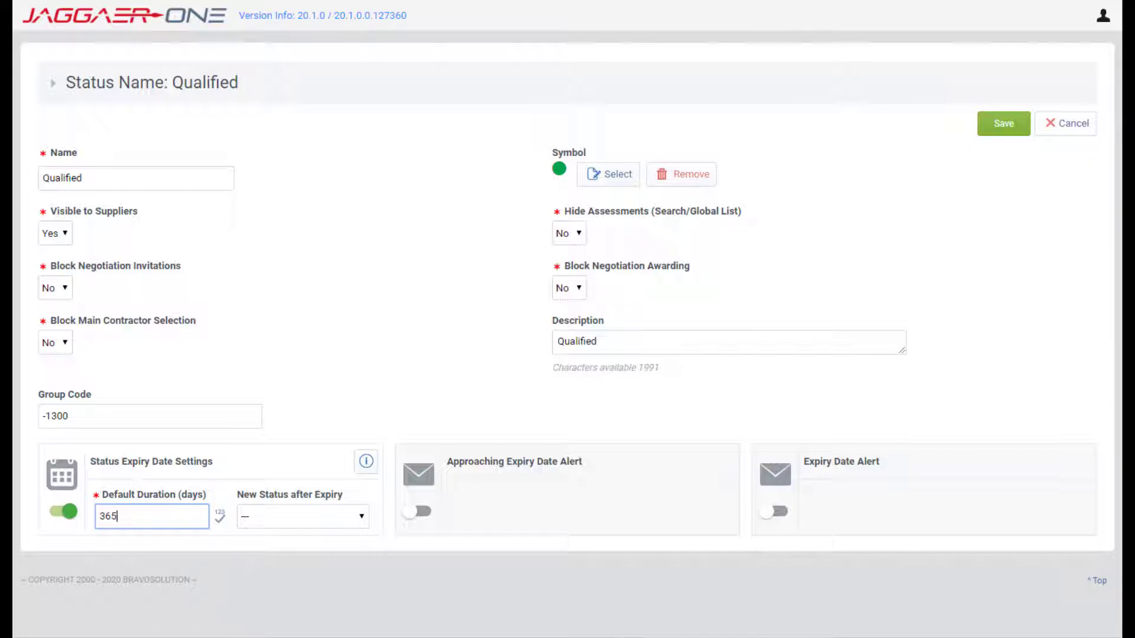
left_click(321, 519)
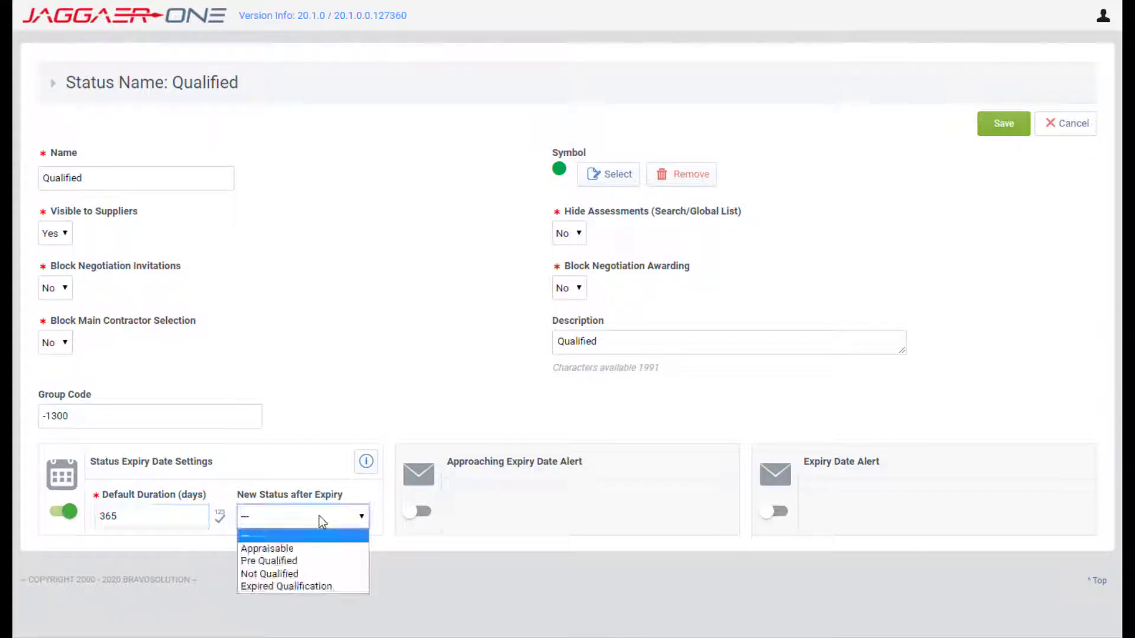
left_click(292, 586)
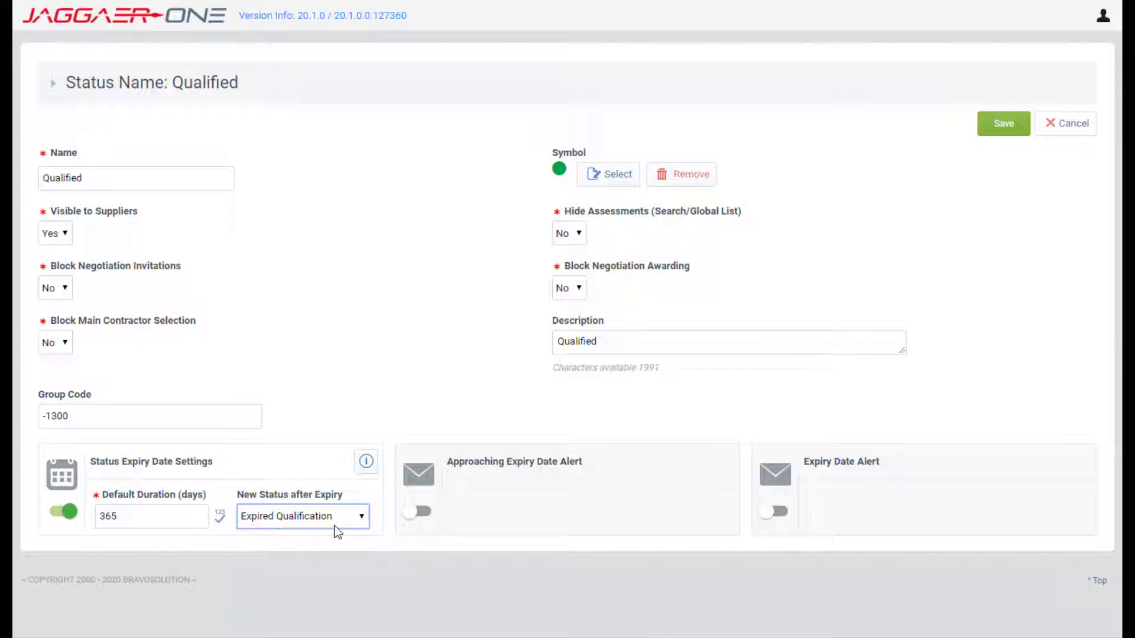
Enable the approaching expiry alert at 30 days before end date and the expiry date alert, both to AG Email Recipients, and save the status
left_click(421, 512)
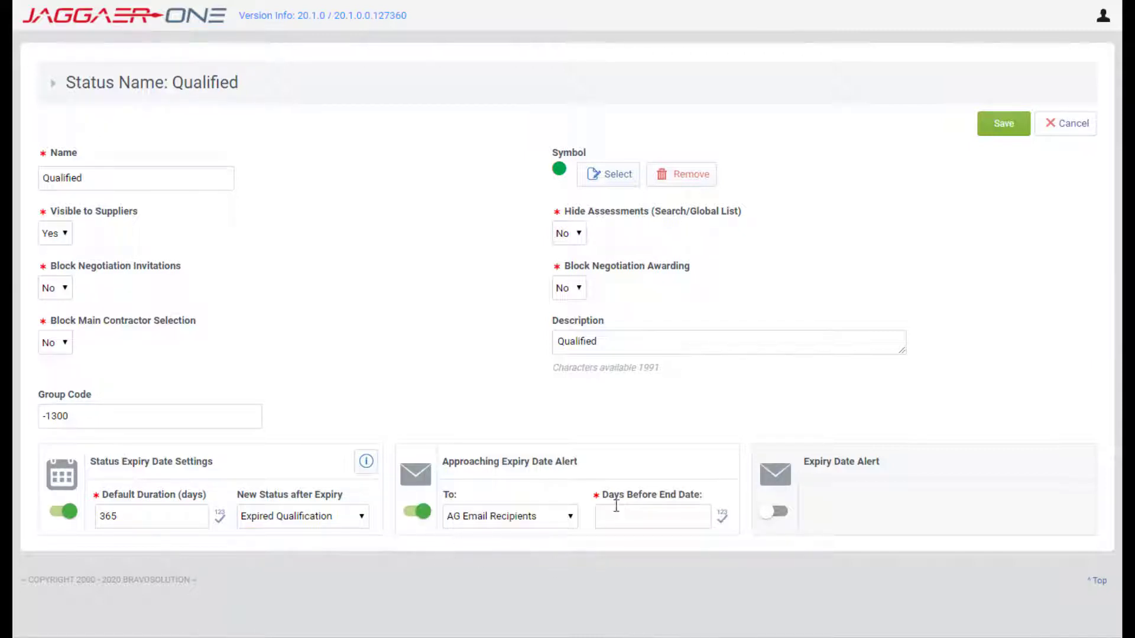
left_click(777, 514)
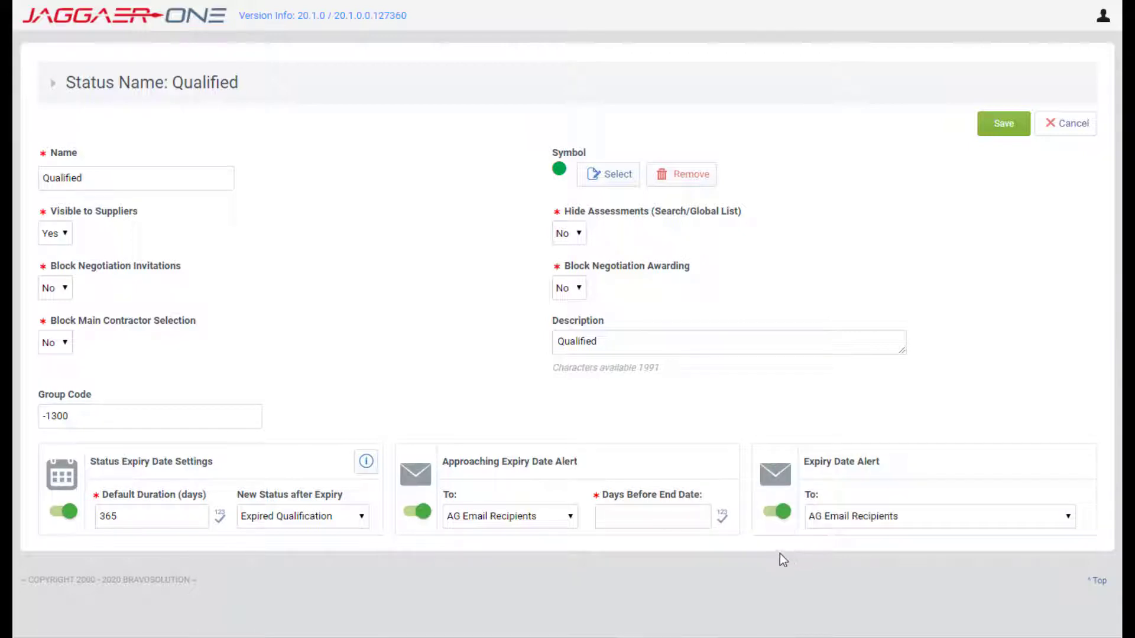
left_click(574, 515)
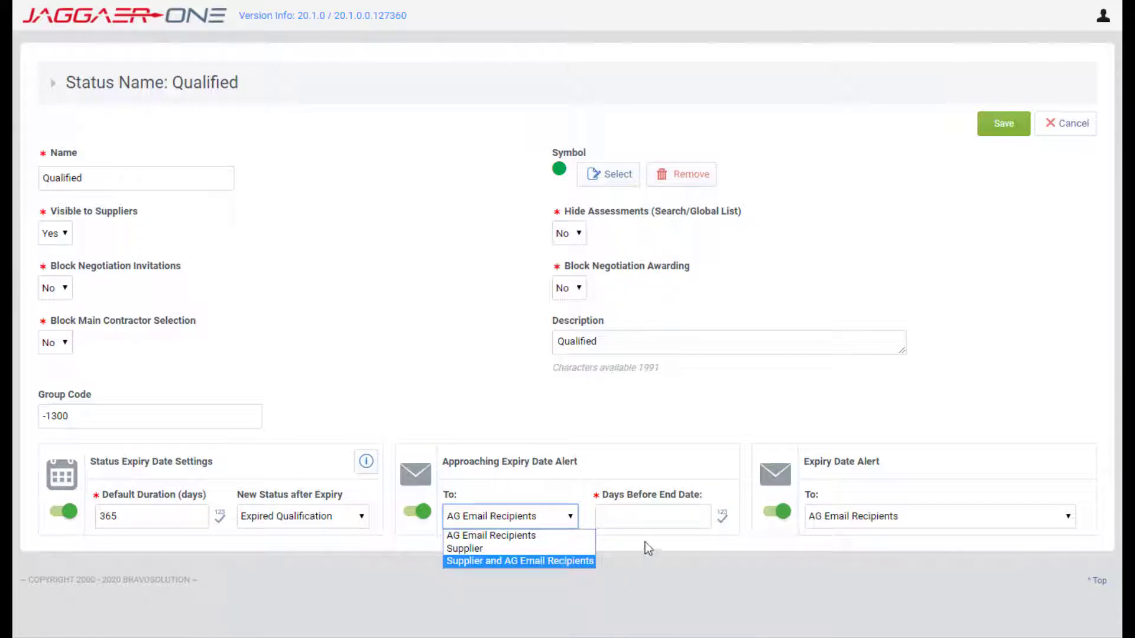
left_click(648, 516)
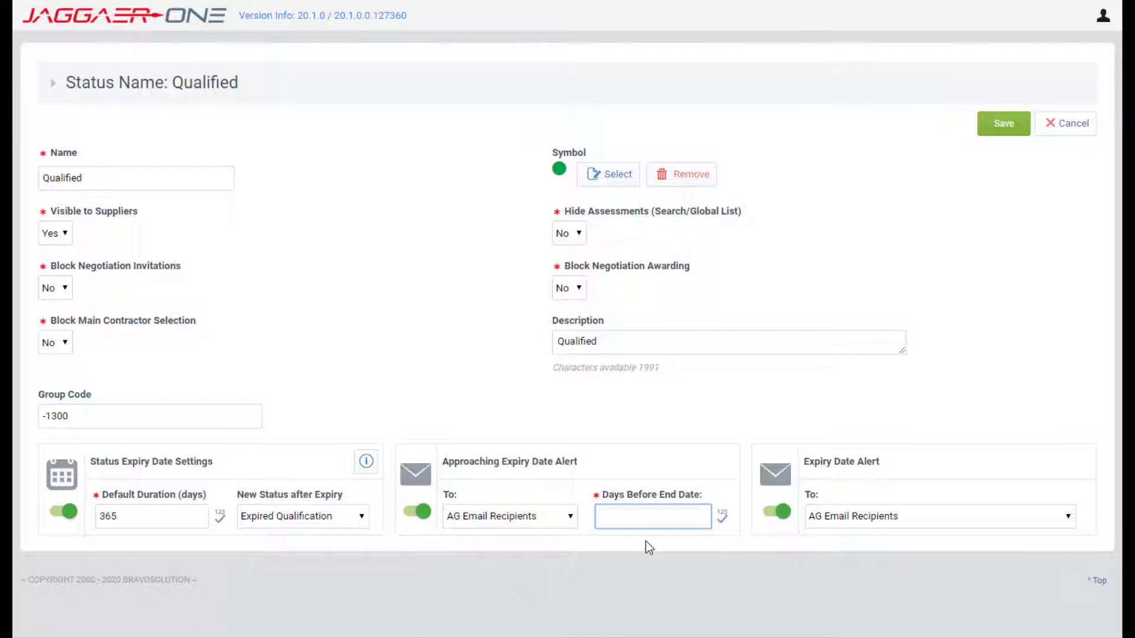
type("30")
left_click(733, 591)
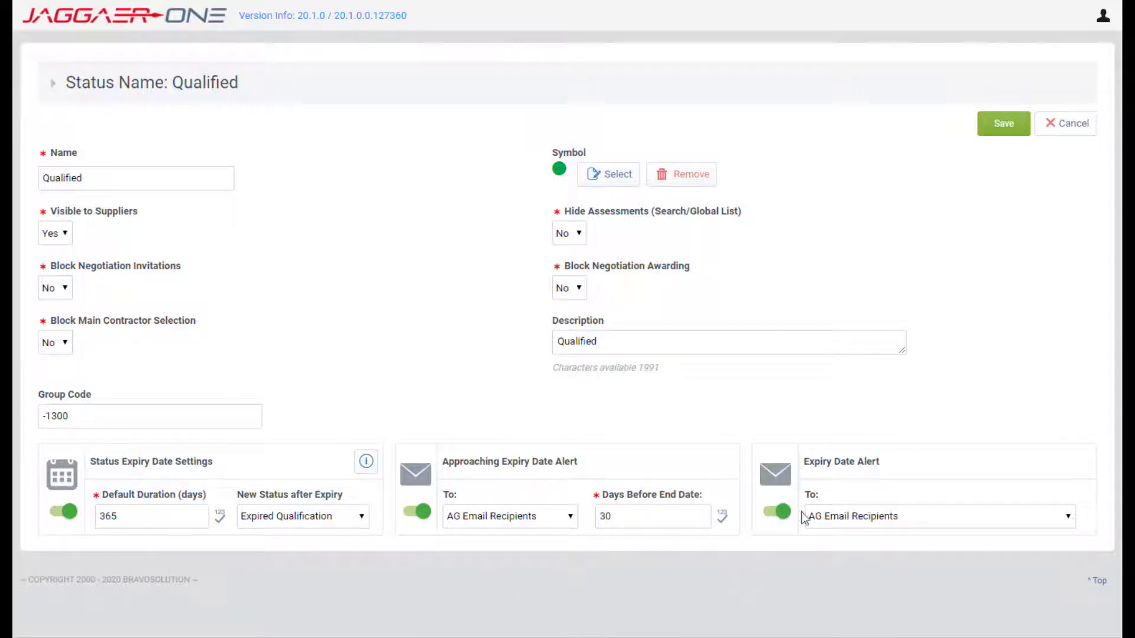
left_click(1000, 129)
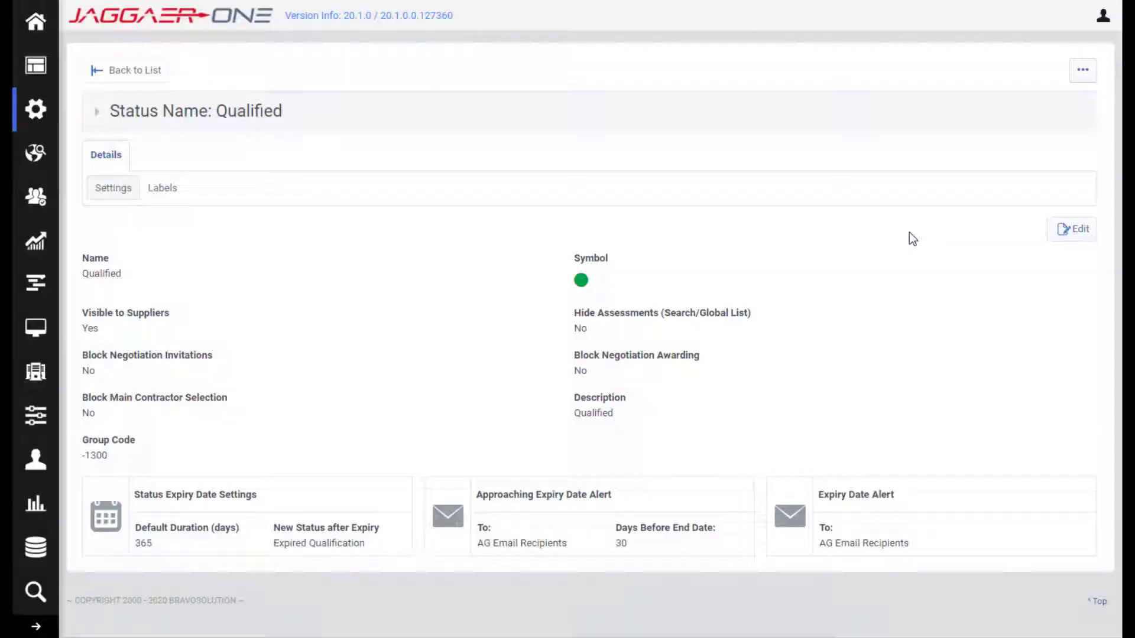
left_click(119, 70)
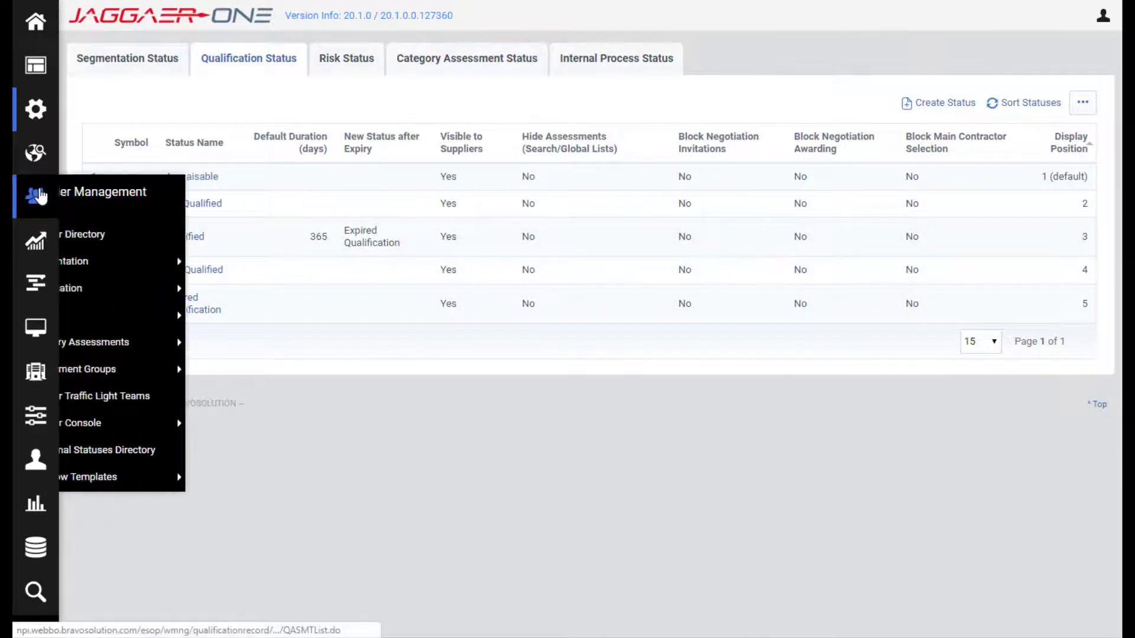
Open the status expiry redefinition of JAGGAER's Qualification Assessment group for editing
mouse_move(38, 196)
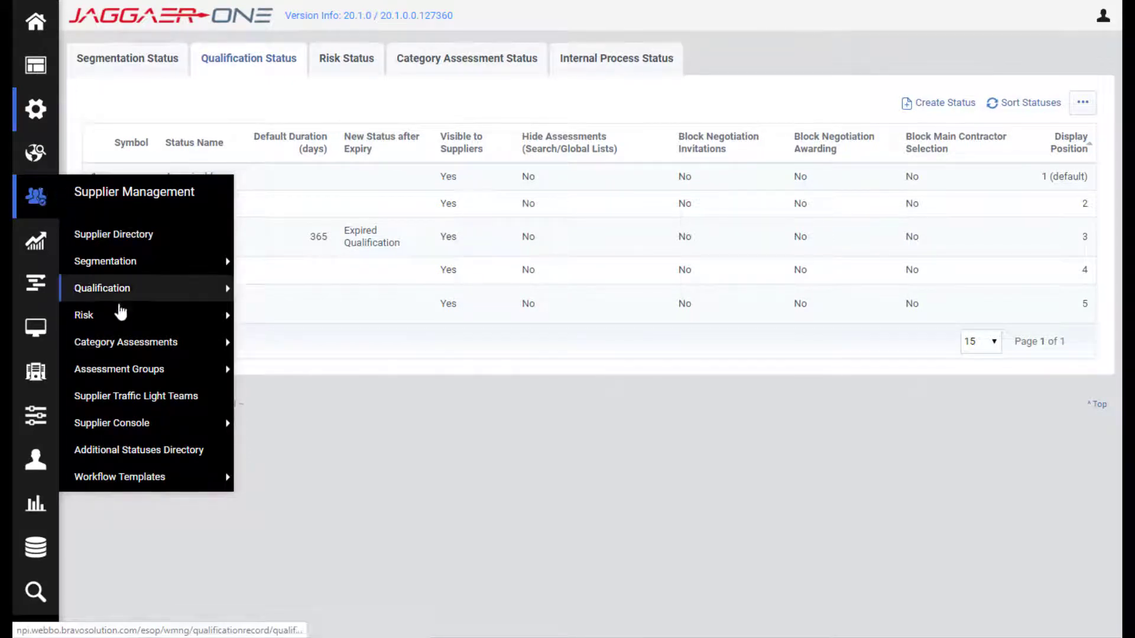
left_click(129, 372)
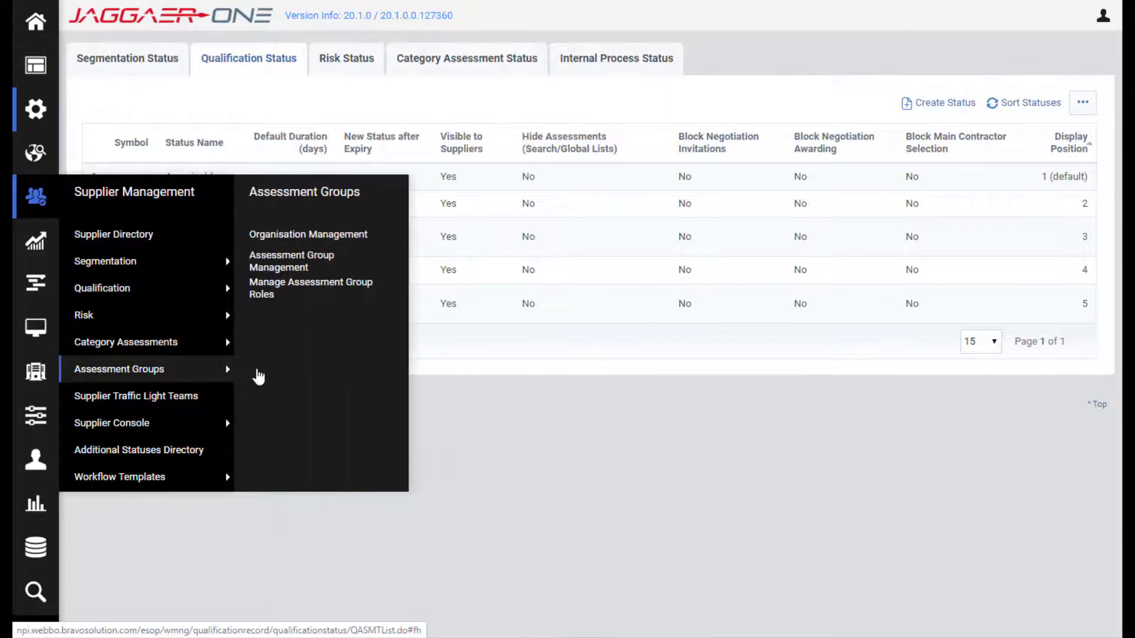
left_click(299, 272)
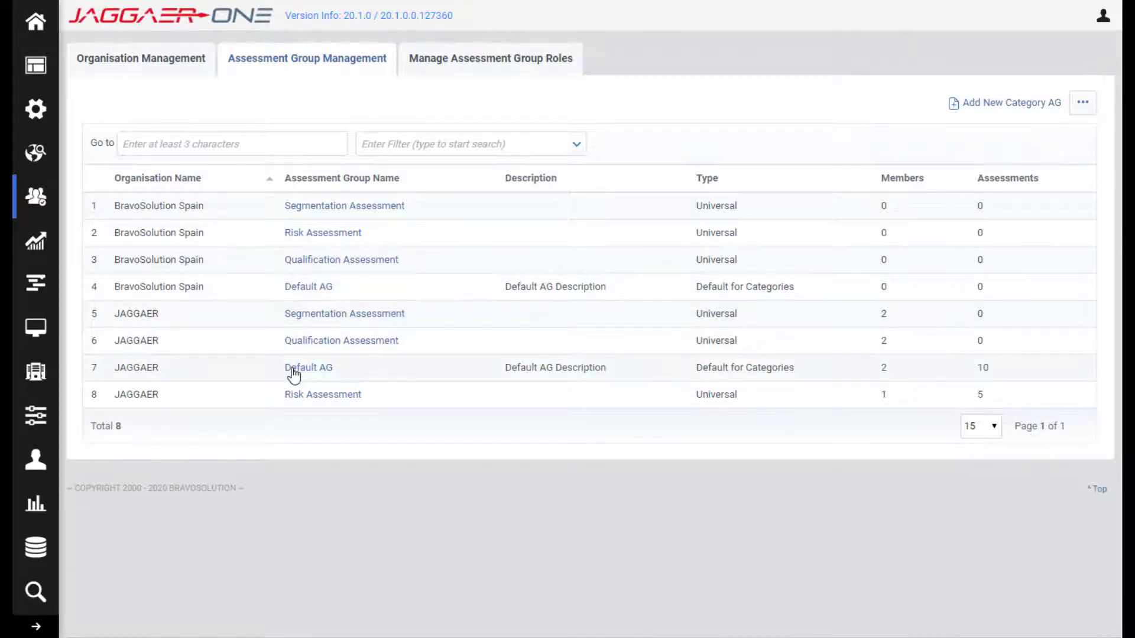
left_click(310, 347)
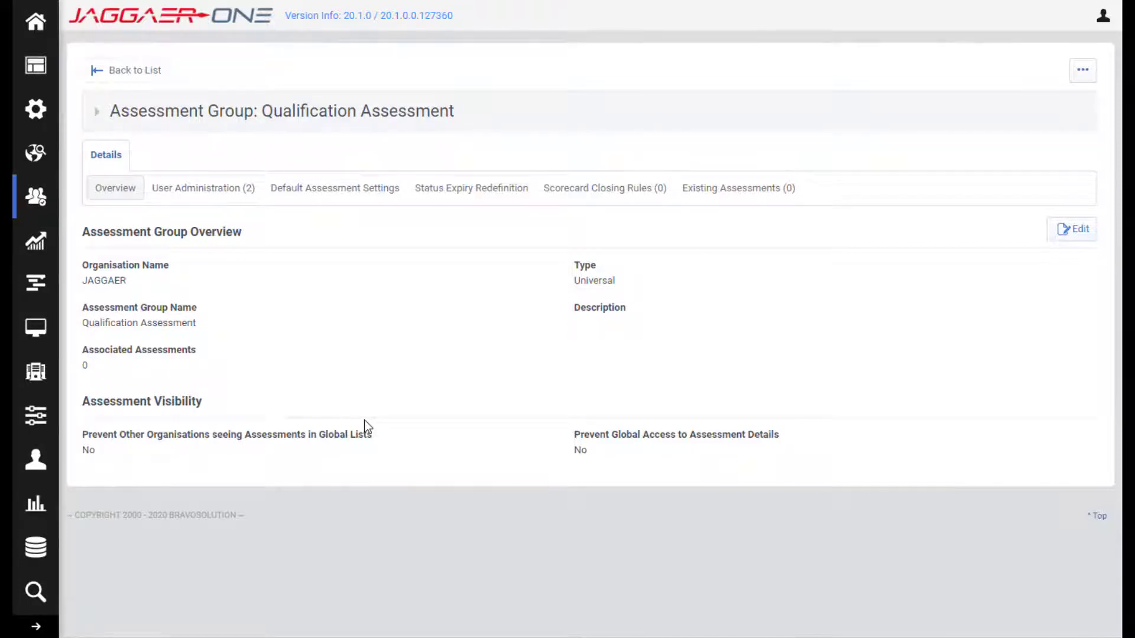
left_click(467, 201)
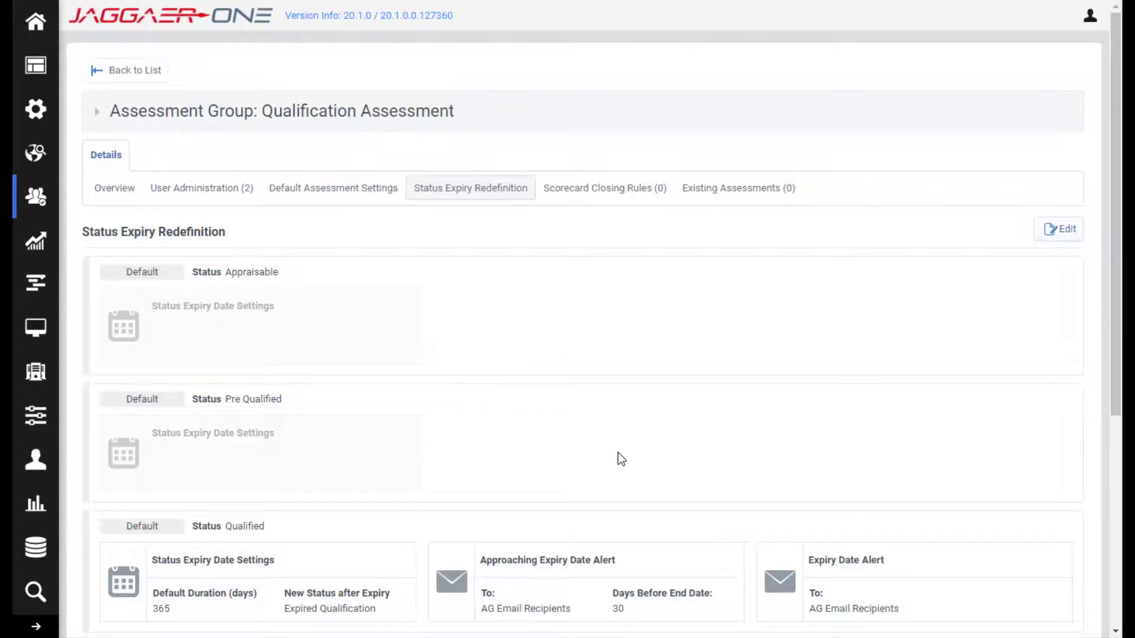
scroll(619, 453, "down", 2)
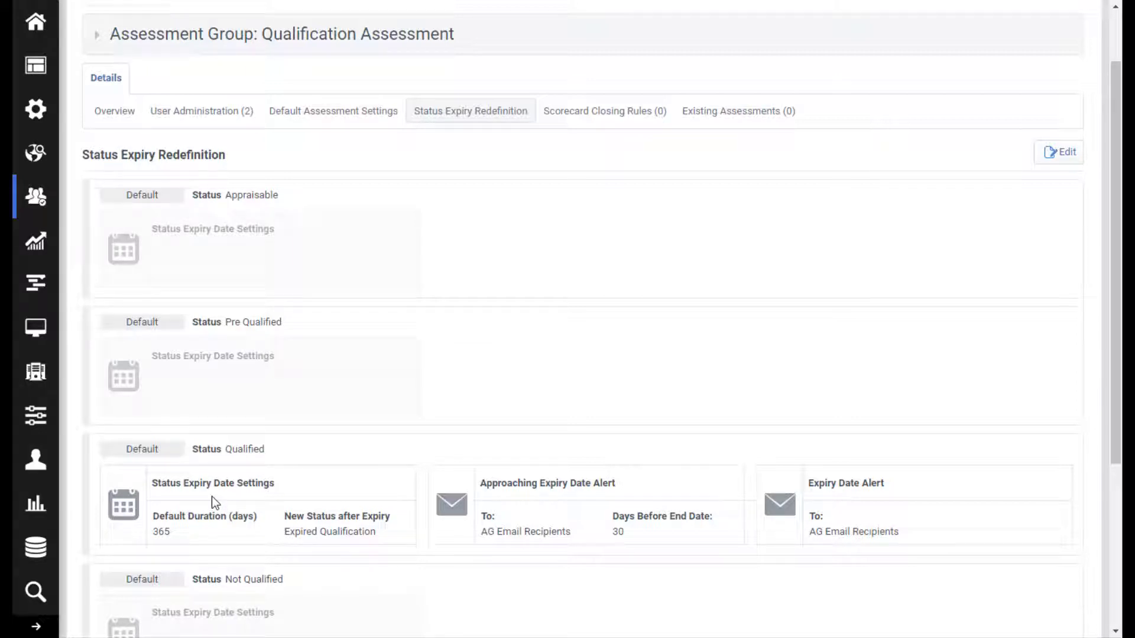
left_click(1055, 159)
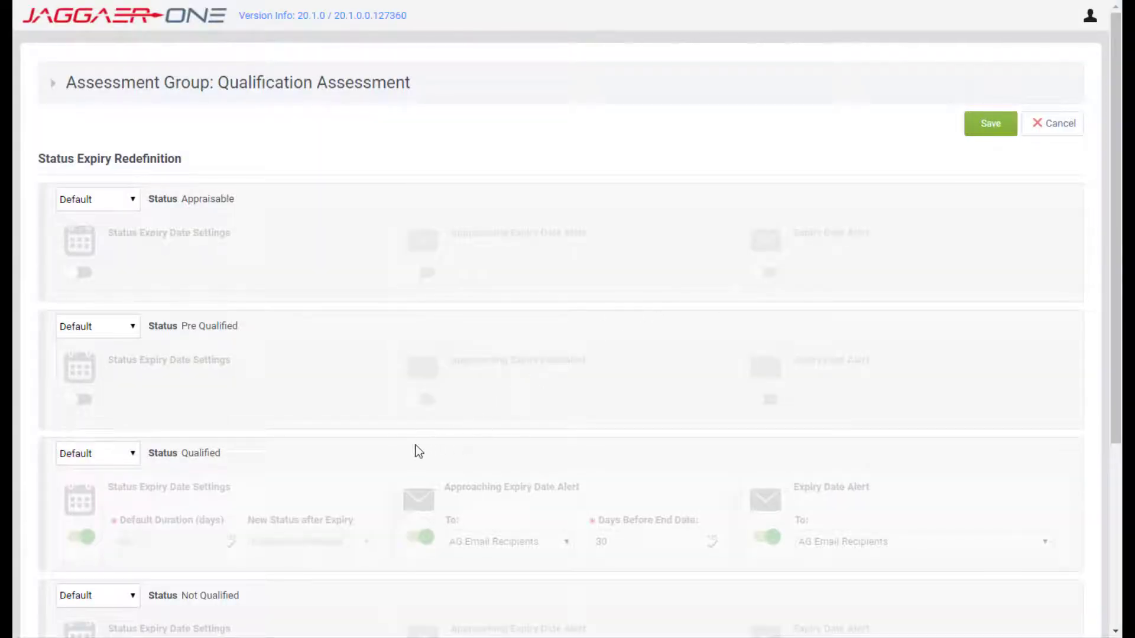
Make the Qualified status expiry AG Defined for this assessment group and set its default duration to 200 days
scroll(379, 463, "down", 3)
left_click(115, 302)
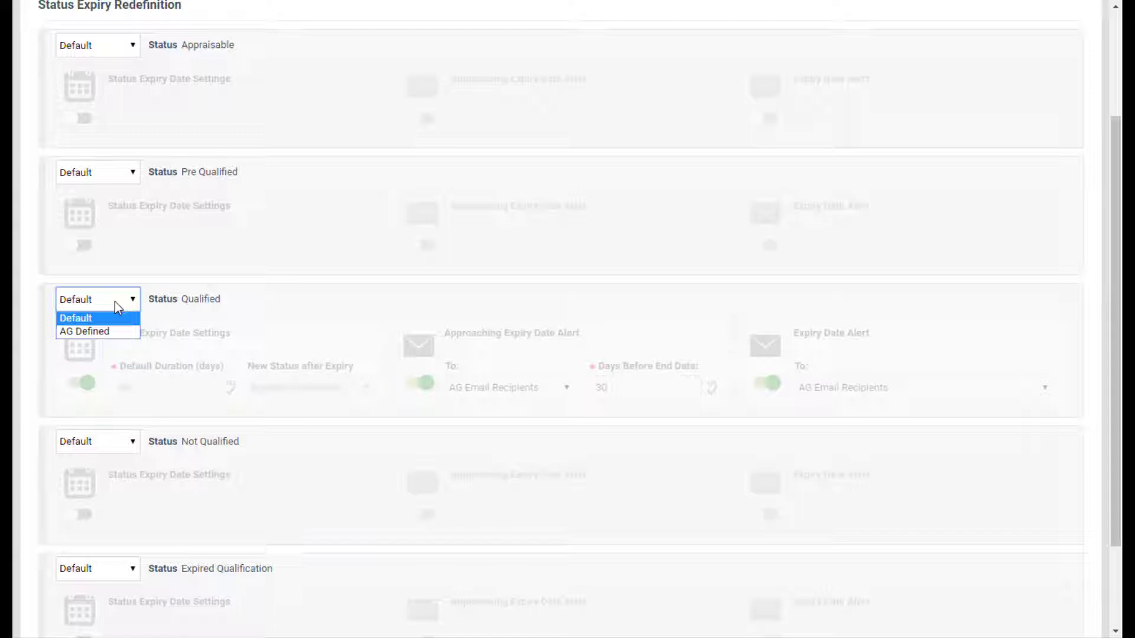
left_click(108, 330)
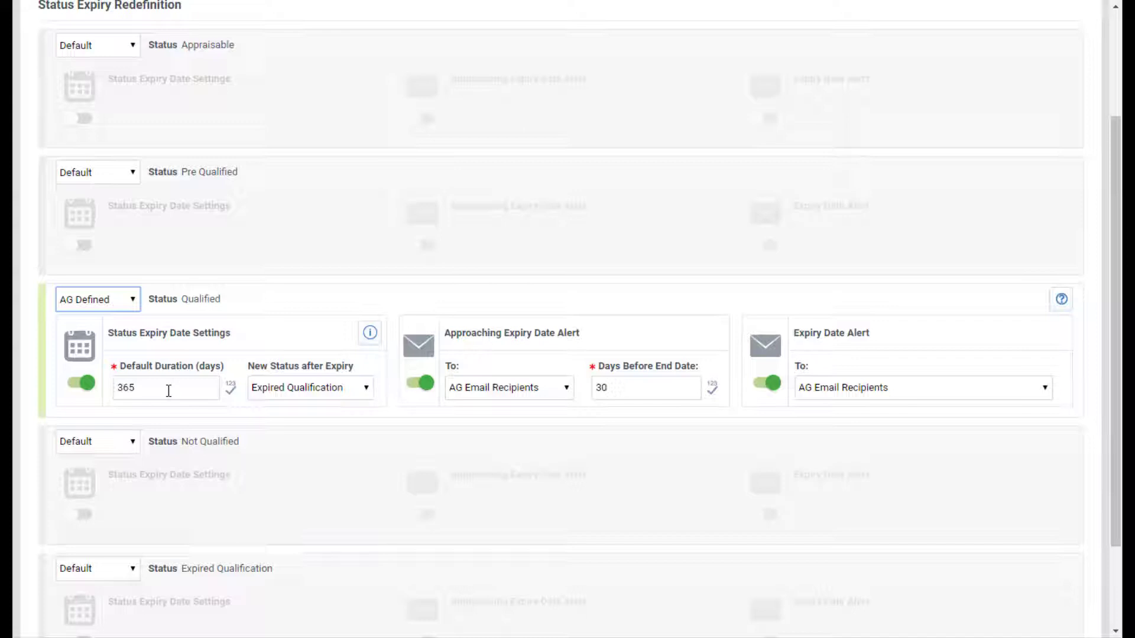
left_click_drag(168, 391, 114, 395)
type("200")
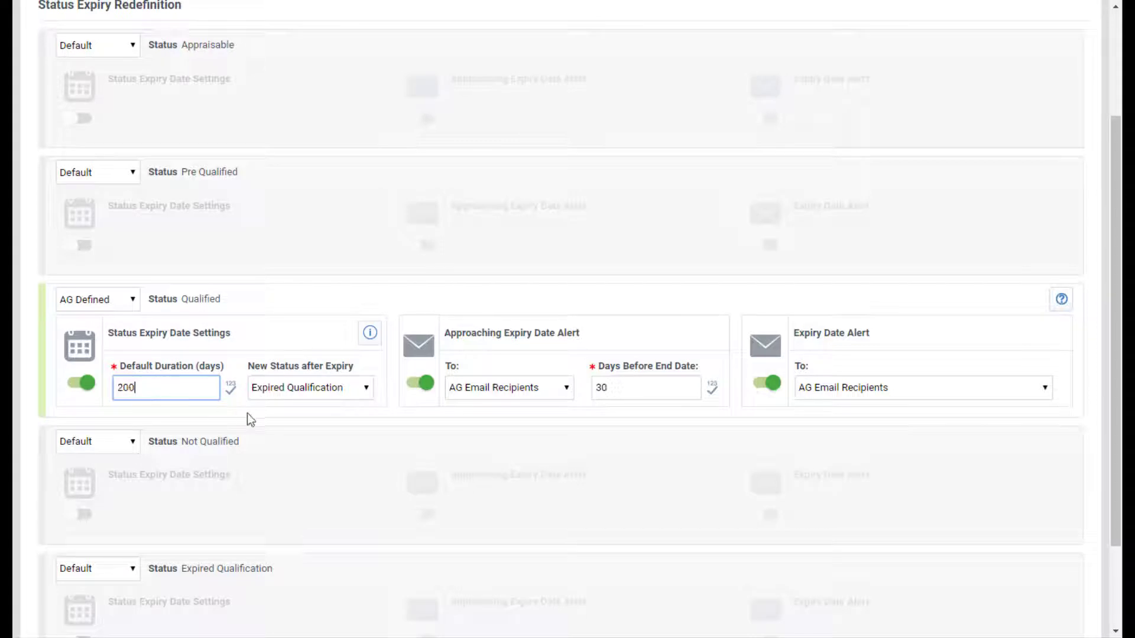
left_click(250, 414)
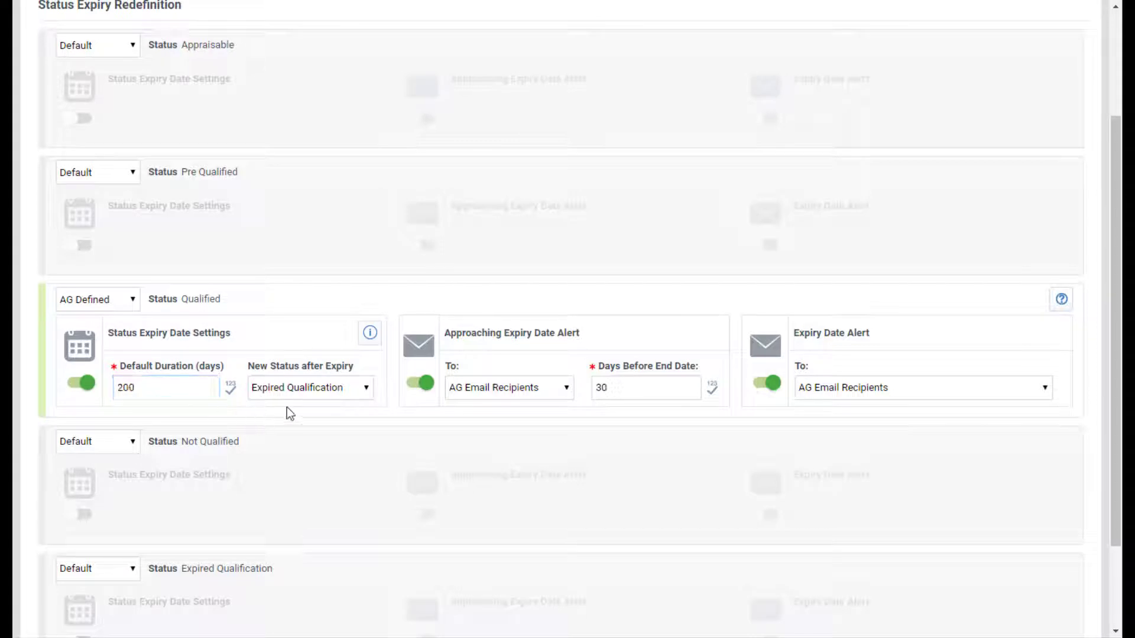
Send both the approaching expiry and expiry date alerts of the Qualified status to Supplier and AG Email Recipients, and save the redefinition
left_click(555, 393)
left_click(484, 431)
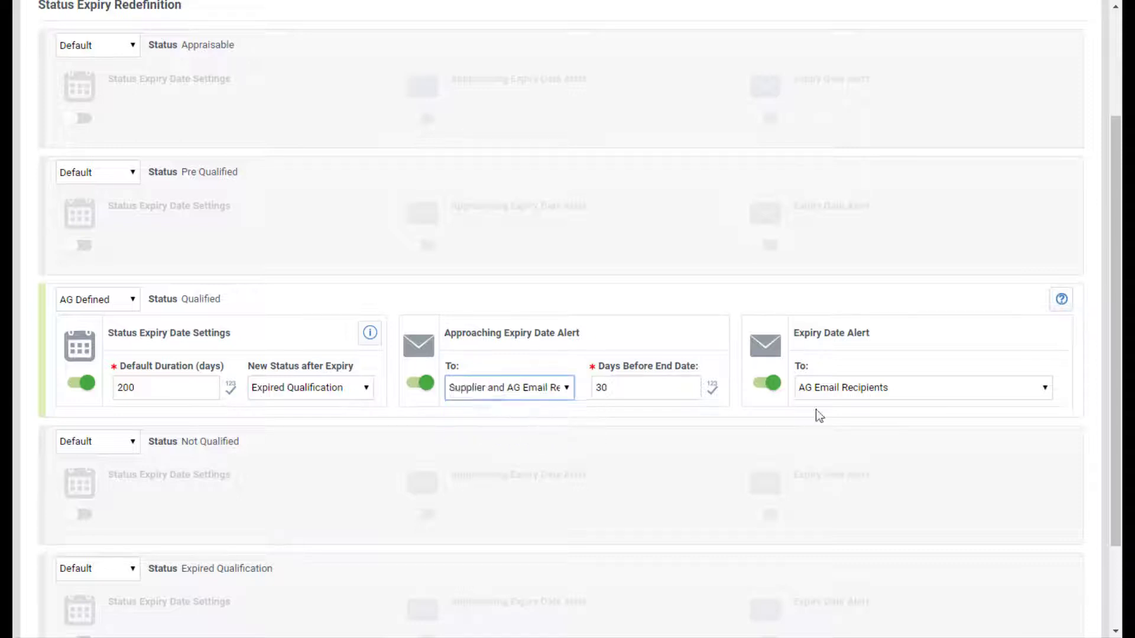
left_click(848, 391)
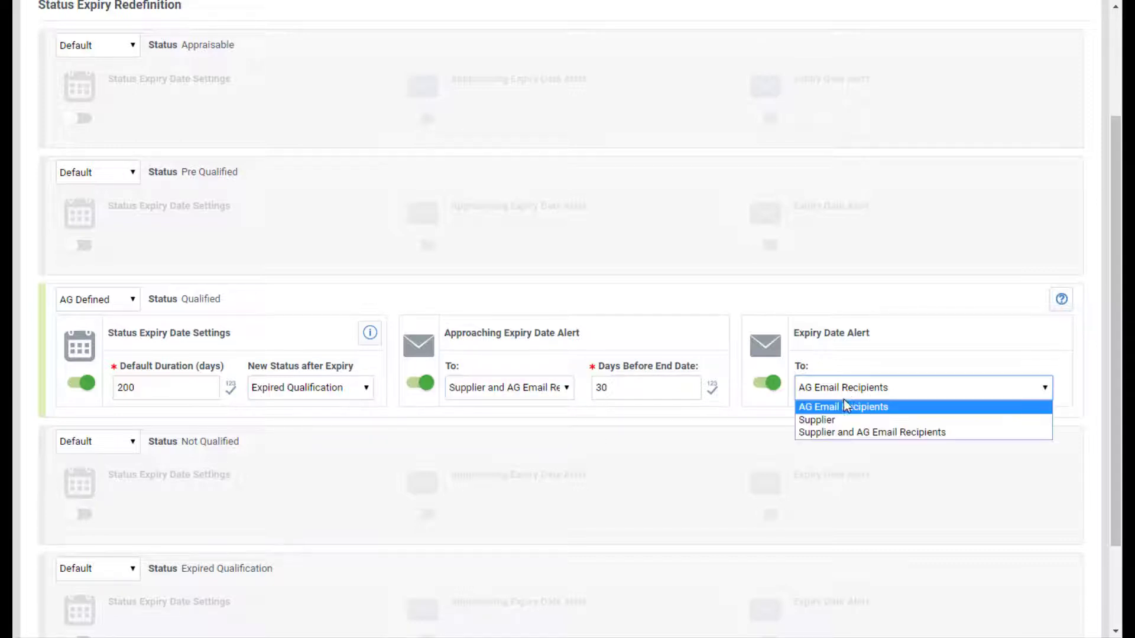
left_click(841, 429)
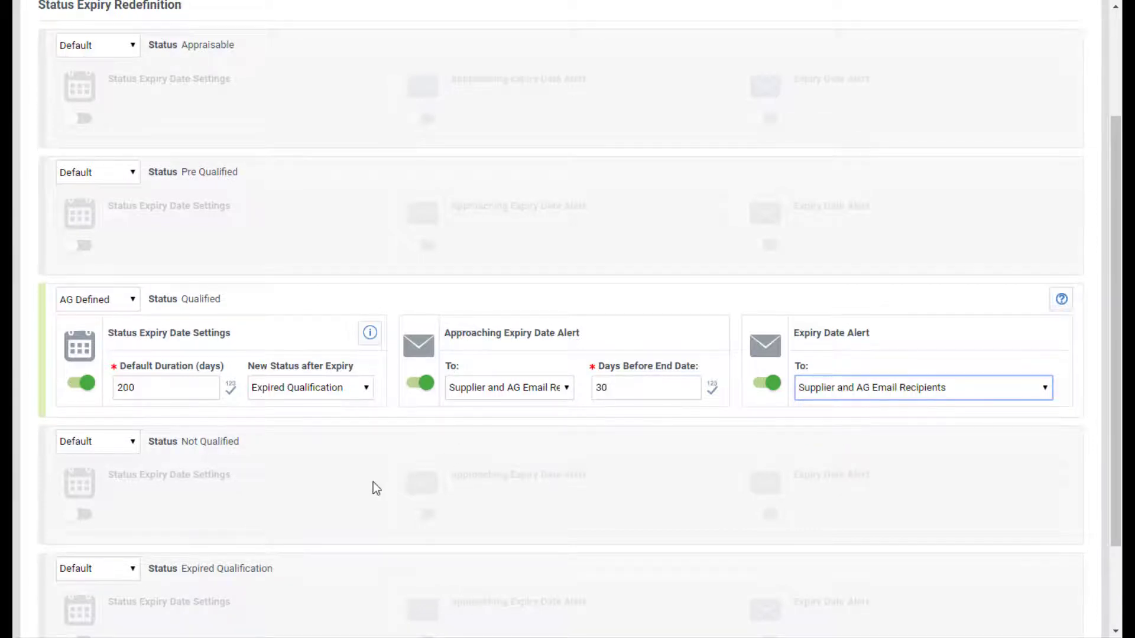
scroll(374, 481, "up", 3)
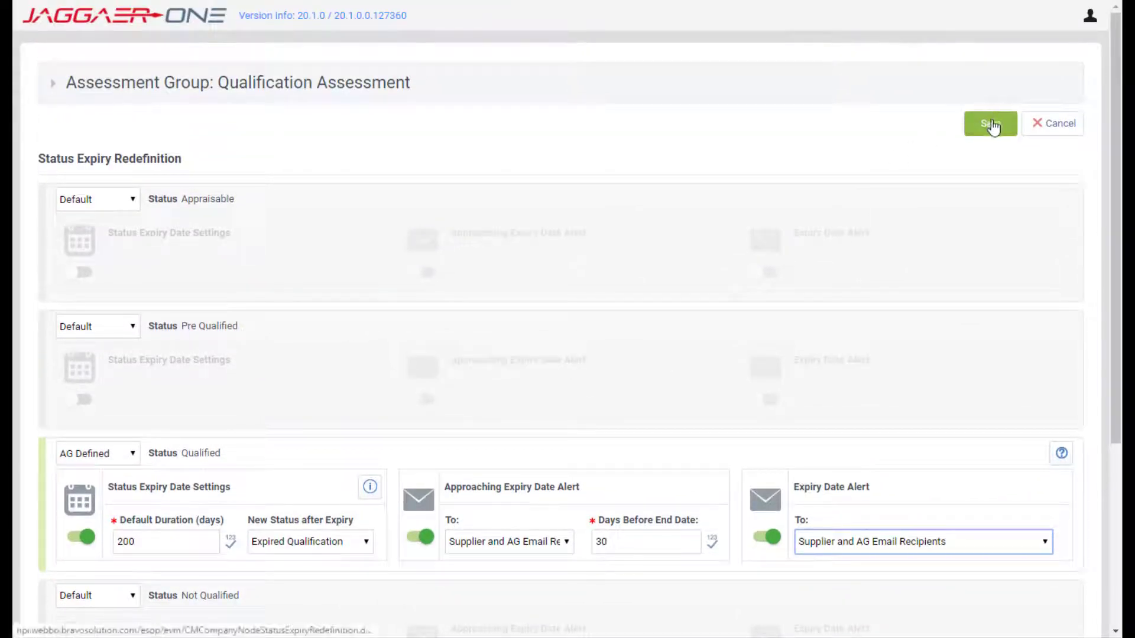
left_click(991, 125)
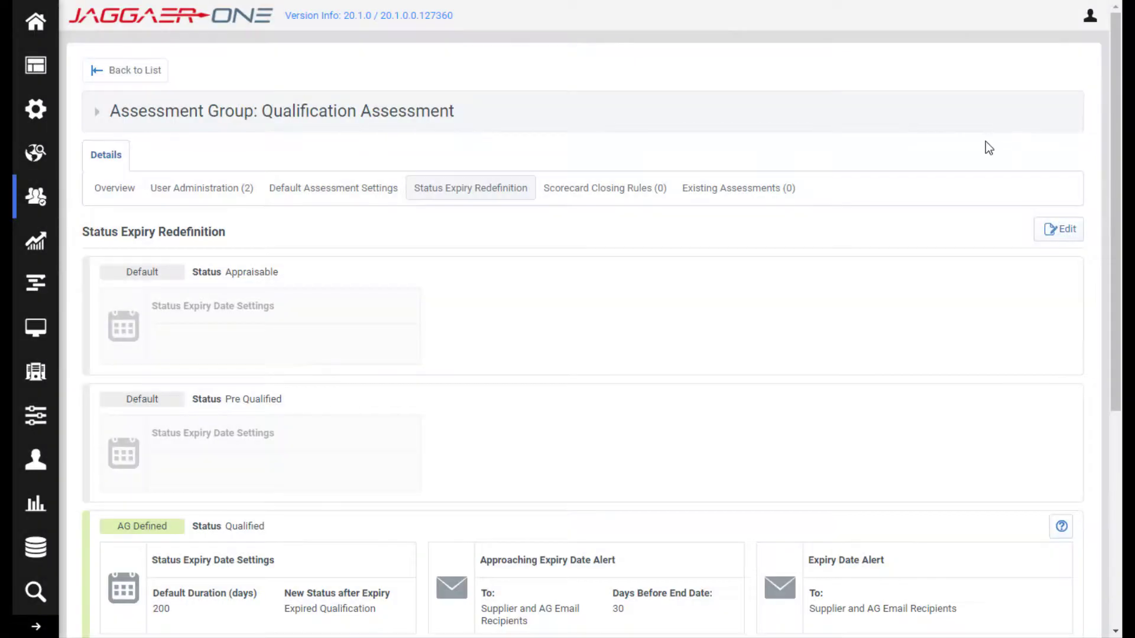
scroll(722, 396, "down", 3)
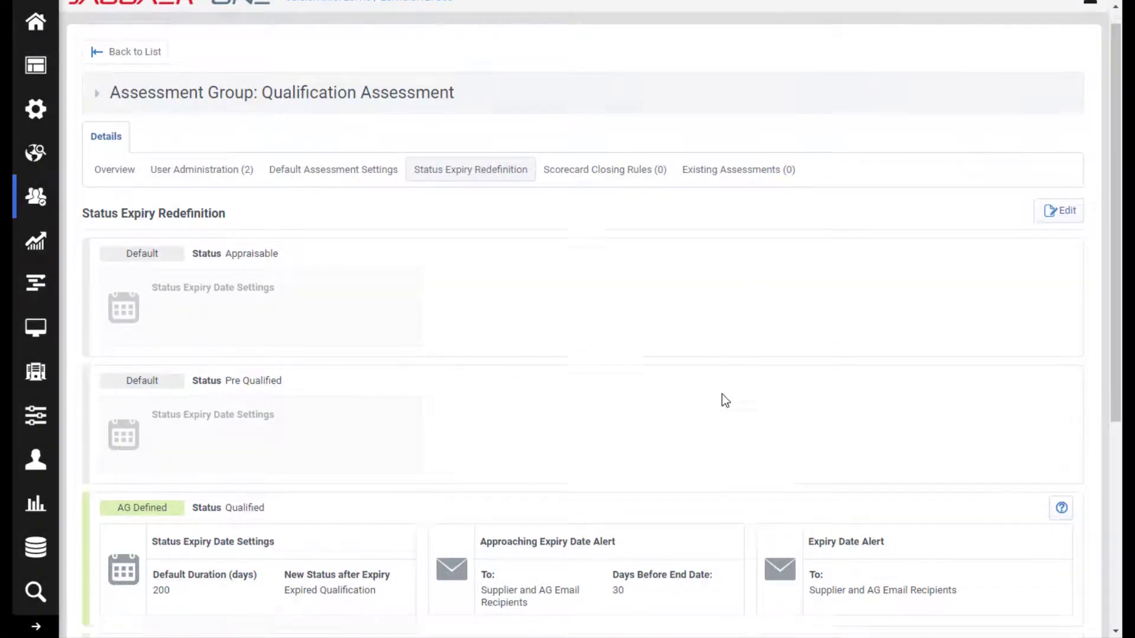
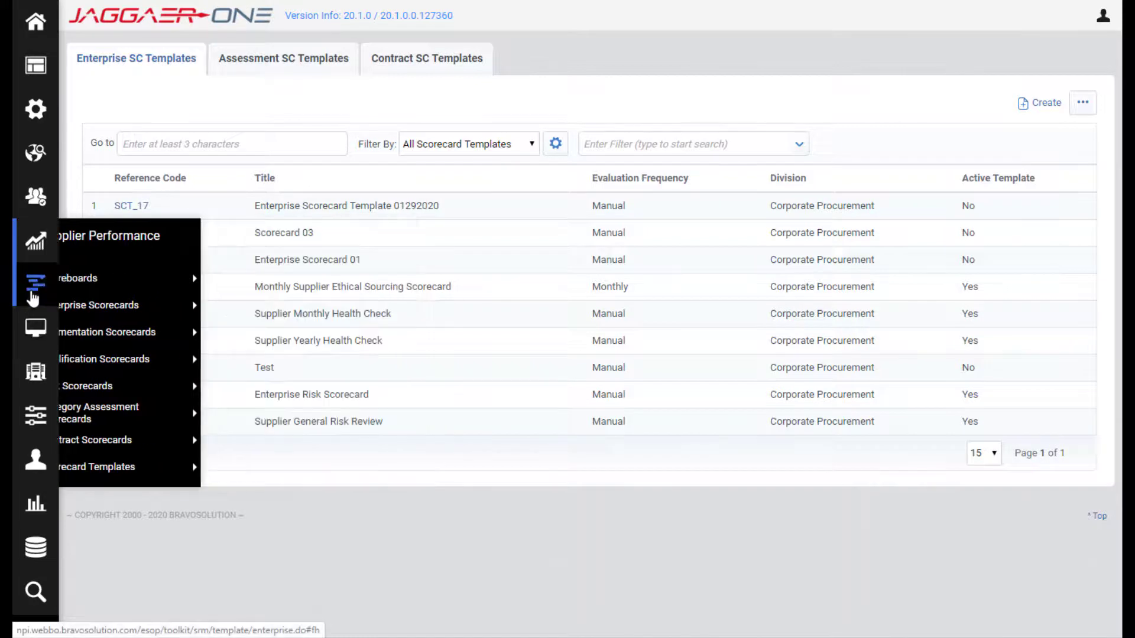
Open Corrective Action Group 01292020-2 from the supplier development action groups to view its actions
mouse_move(34, 298)
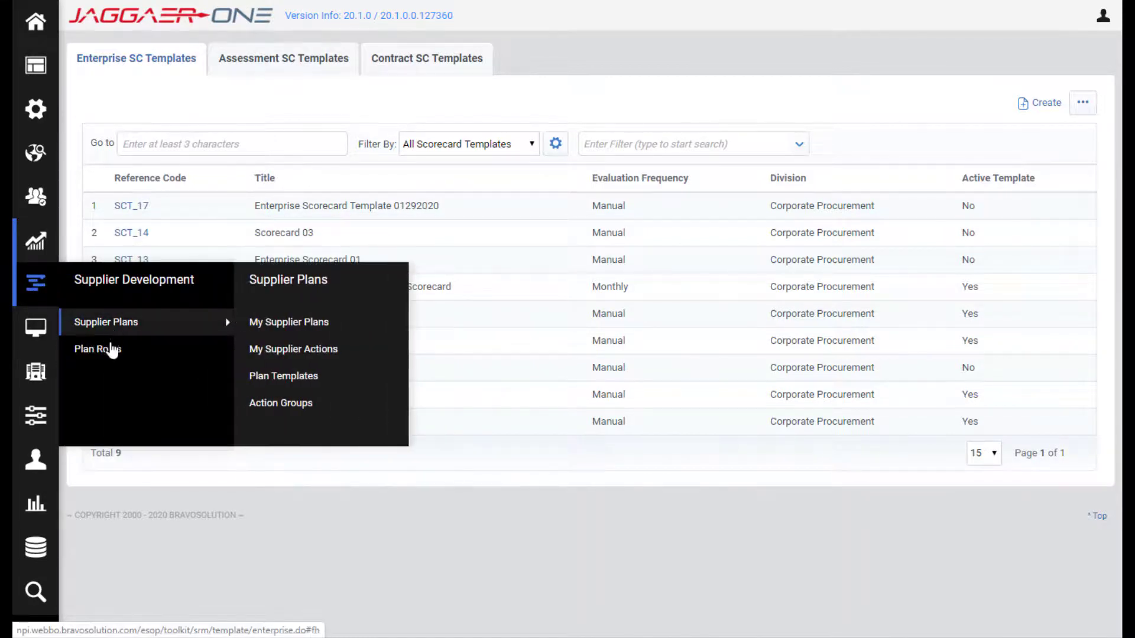
left_click(302, 411)
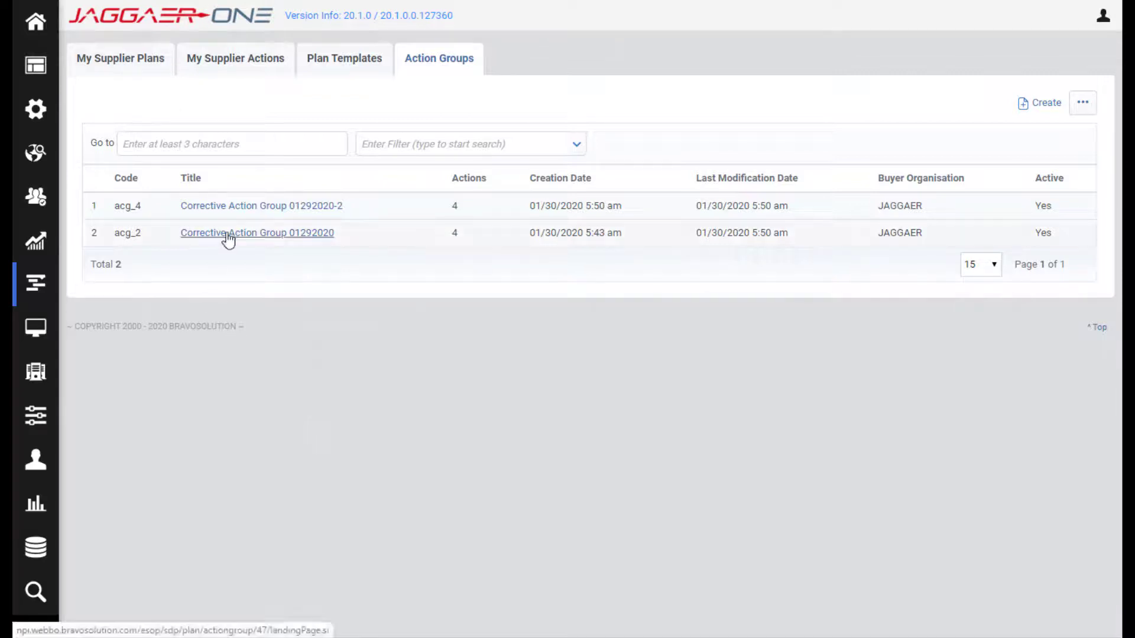
left_click(226, 211)
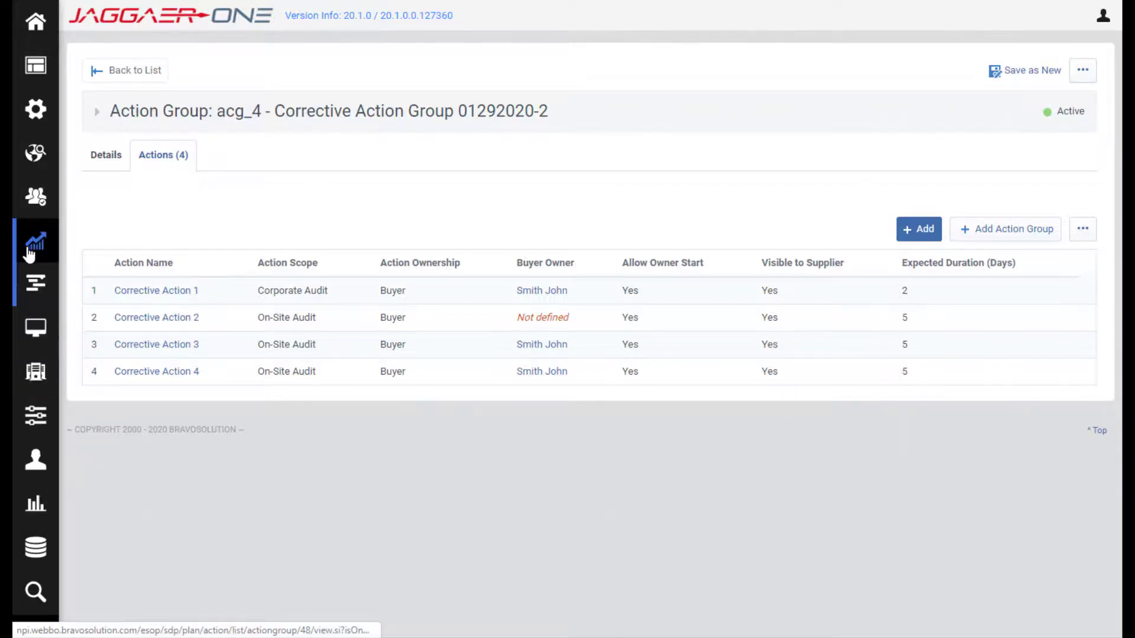
Open the recommended overall configuration of the enterprise scorecard template Enterprise Scorecard Template 01292020 for editing
mouse_move(30, 253)
mouse_move(139, 467)
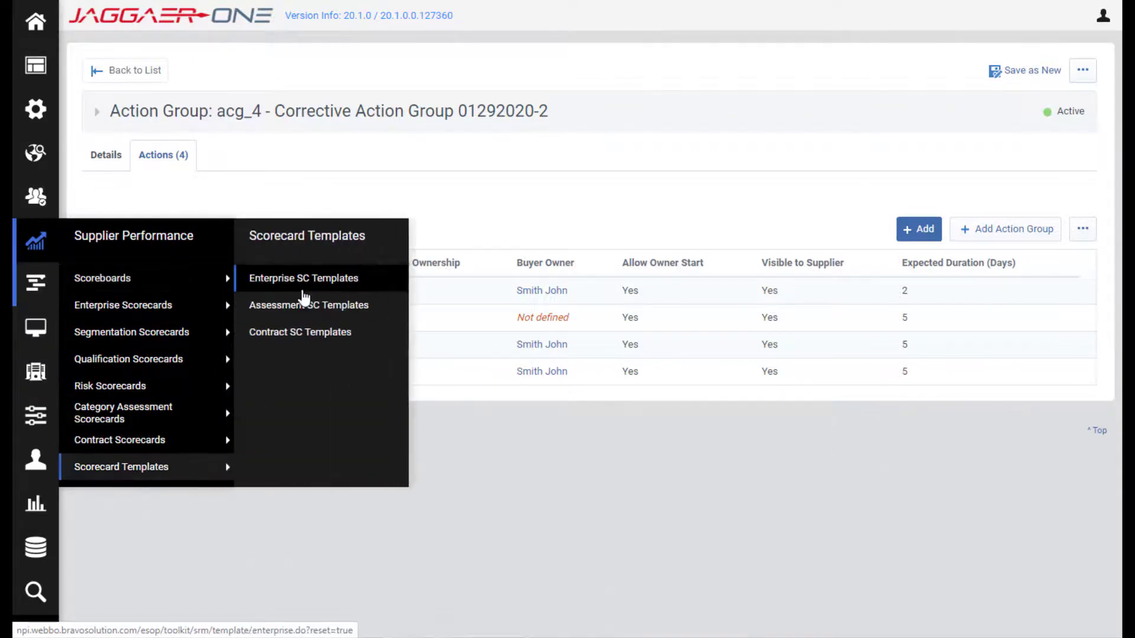
left_click(303, 288)
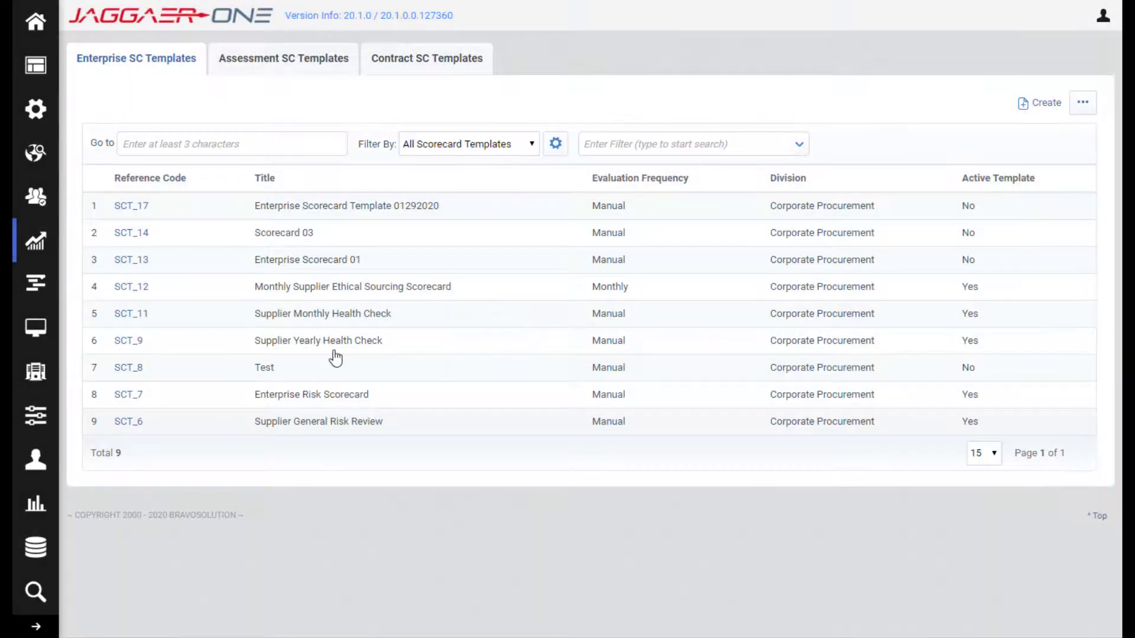
left_click(308, 212)
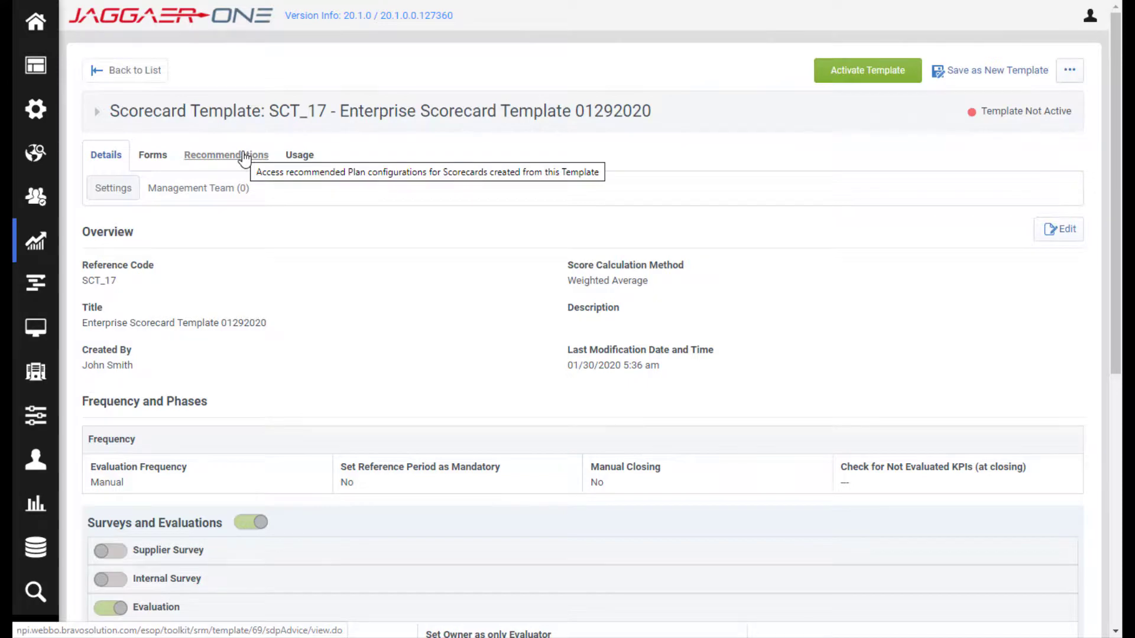
left_click(244, 158)
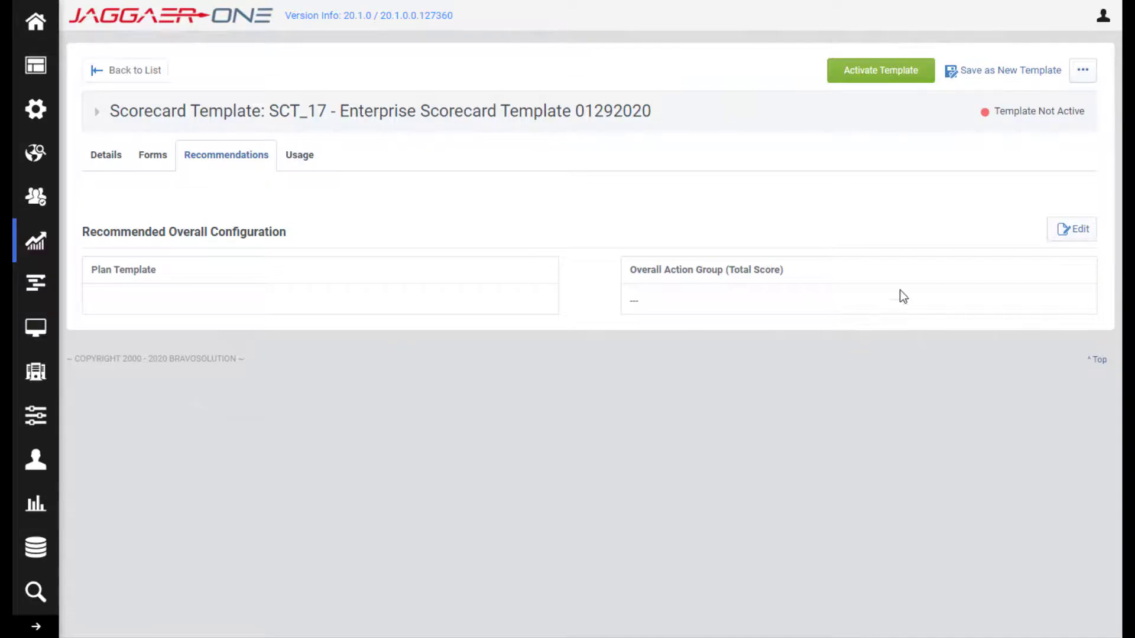
left_click(1062, 233)
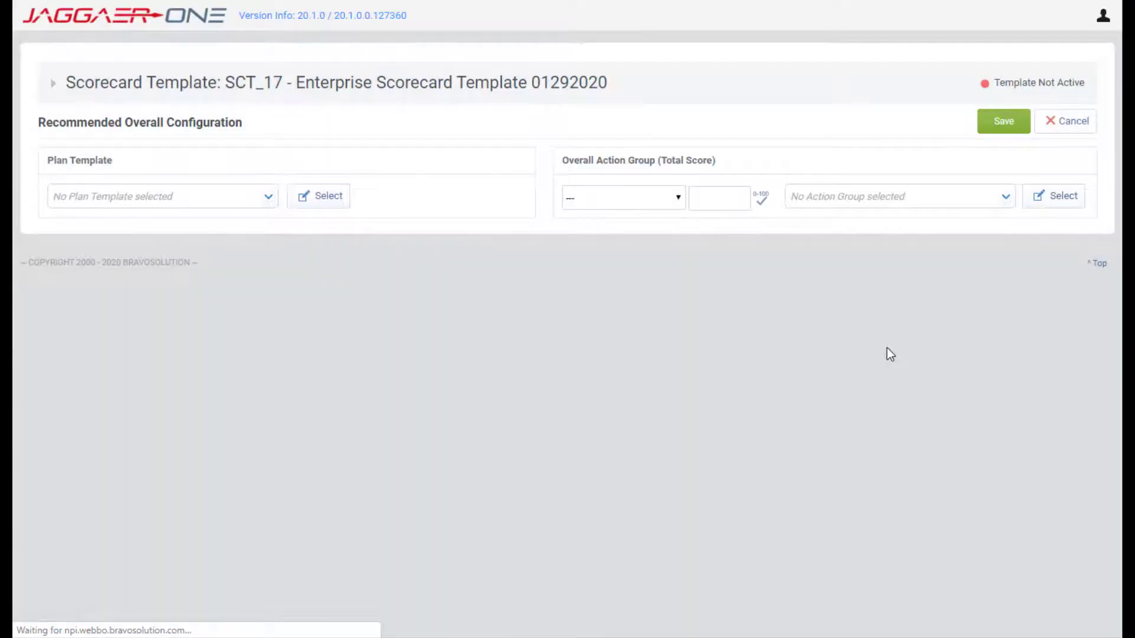
Recommend Corrective Action Group 01292020 as overall action group for total scores less than or equal to 70, and save the configuration
left_click(664, 198)
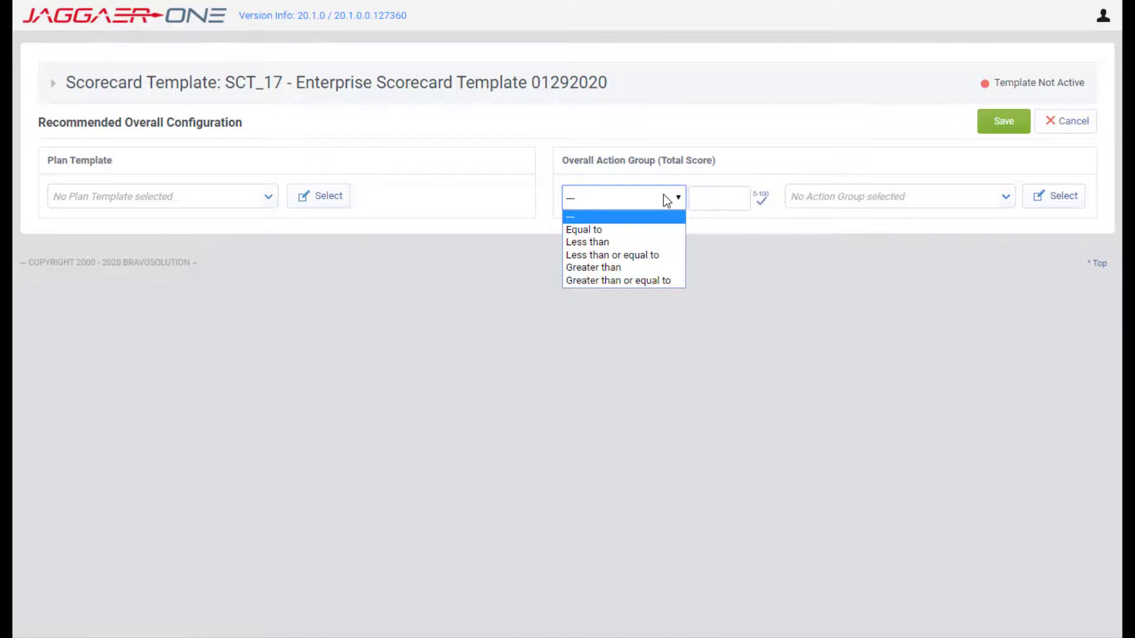
left_click(644, 255)
left_click(709, 205)
type("70")
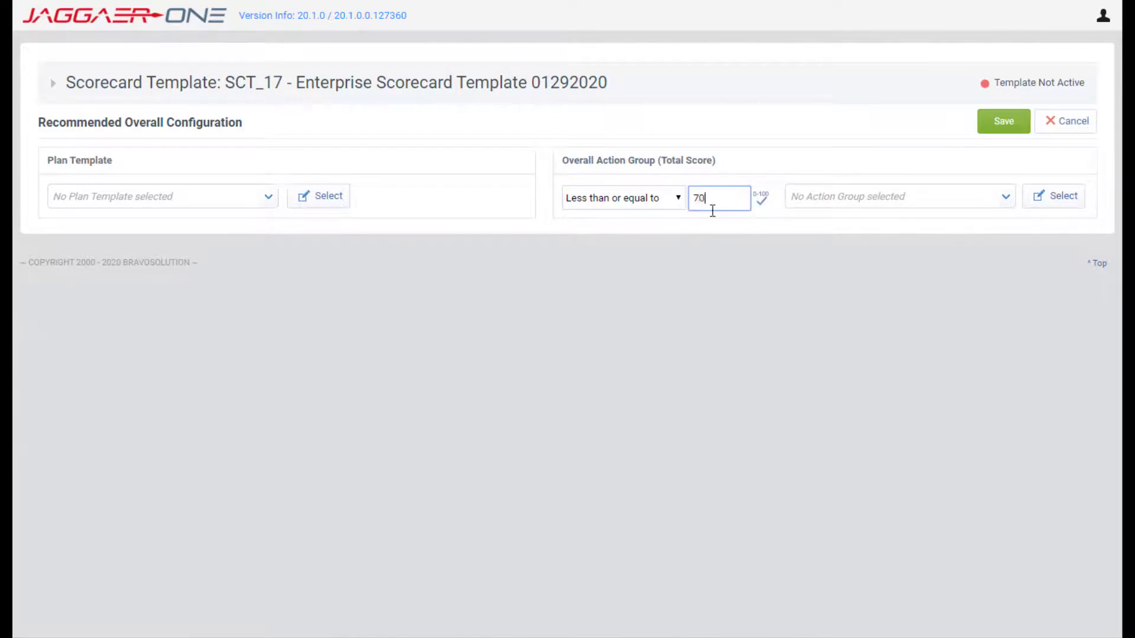
left_click(759, 252)
left_click(850, 189)
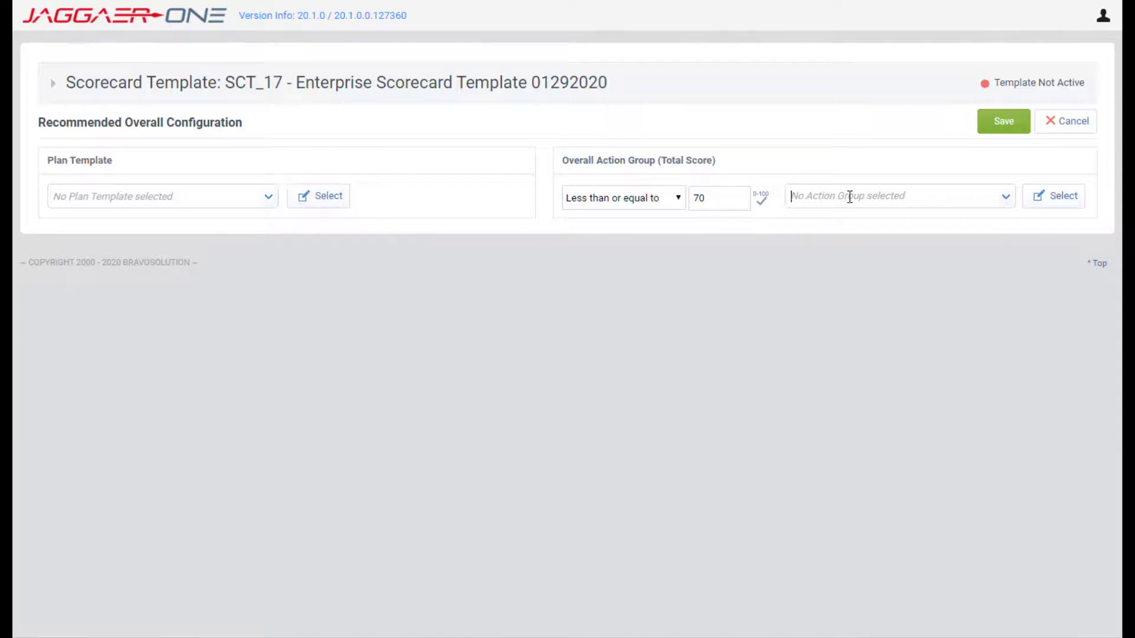
type("c")
left_click(849, 218)
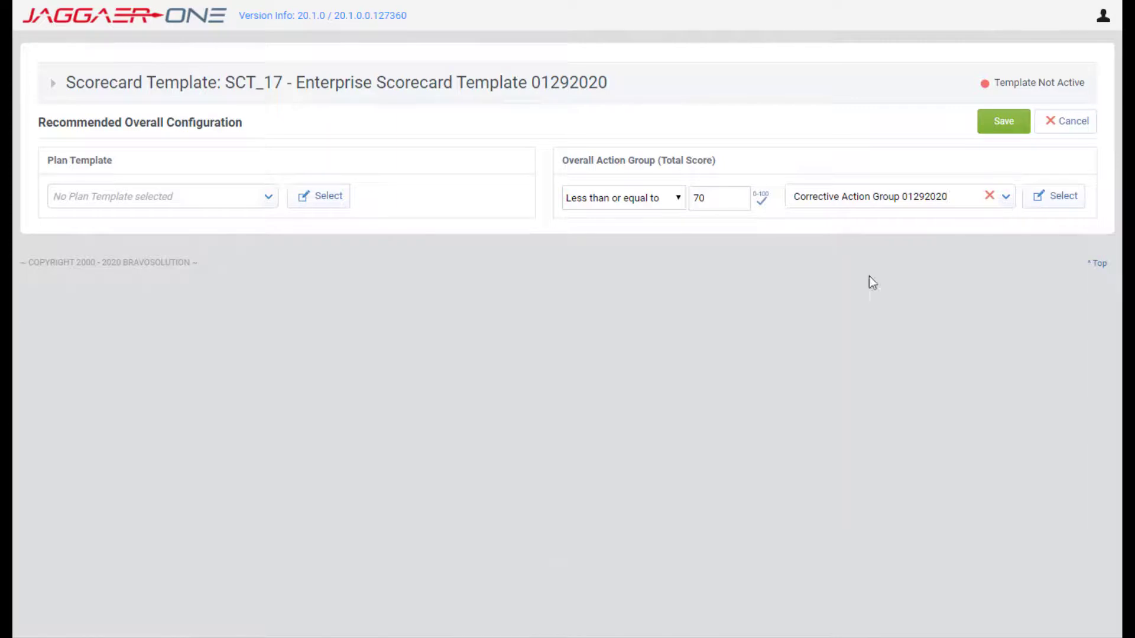
left_click(1005, 123)
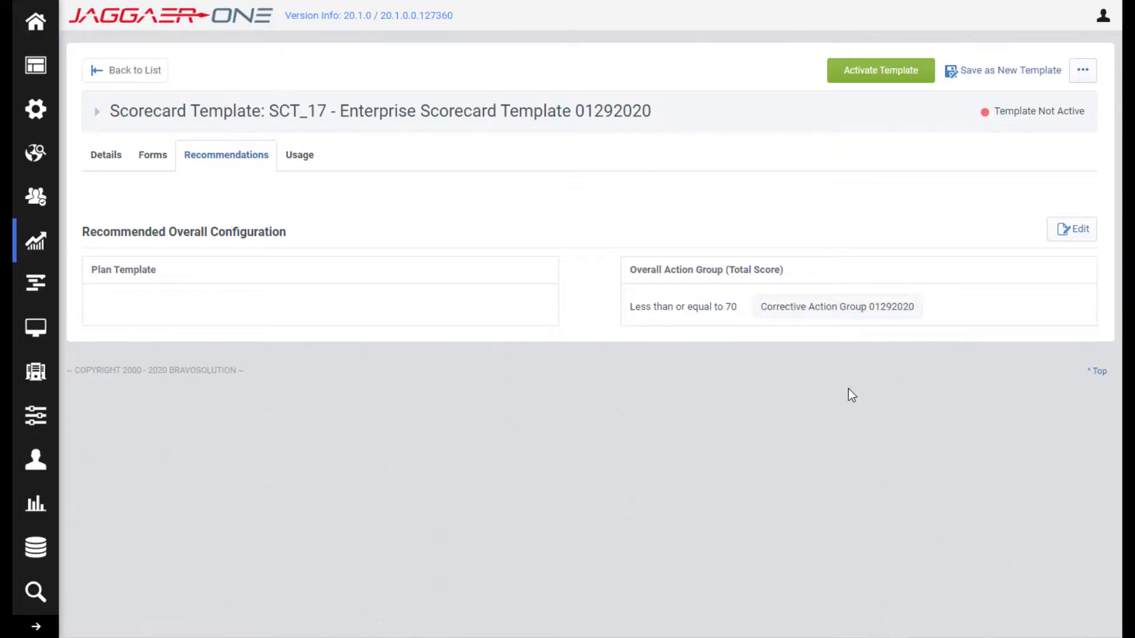
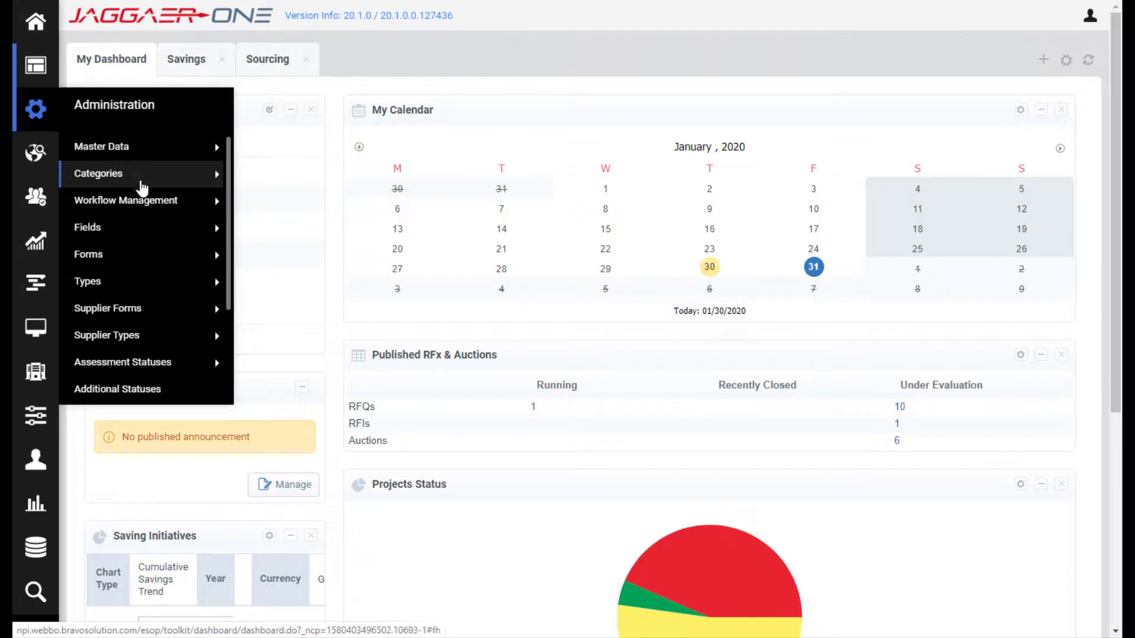
Create a supplier traffic light dimension named Financial Health, visible to the supplier, then save and activate it
scroll(150, 322, "down", 2)
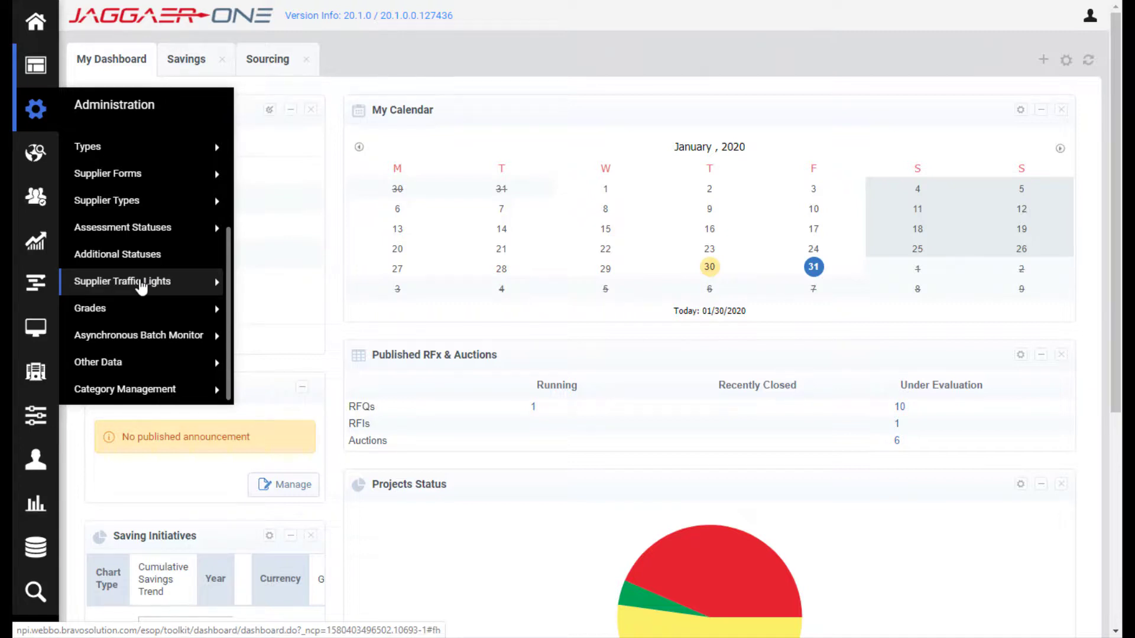
left_click(140, 286)
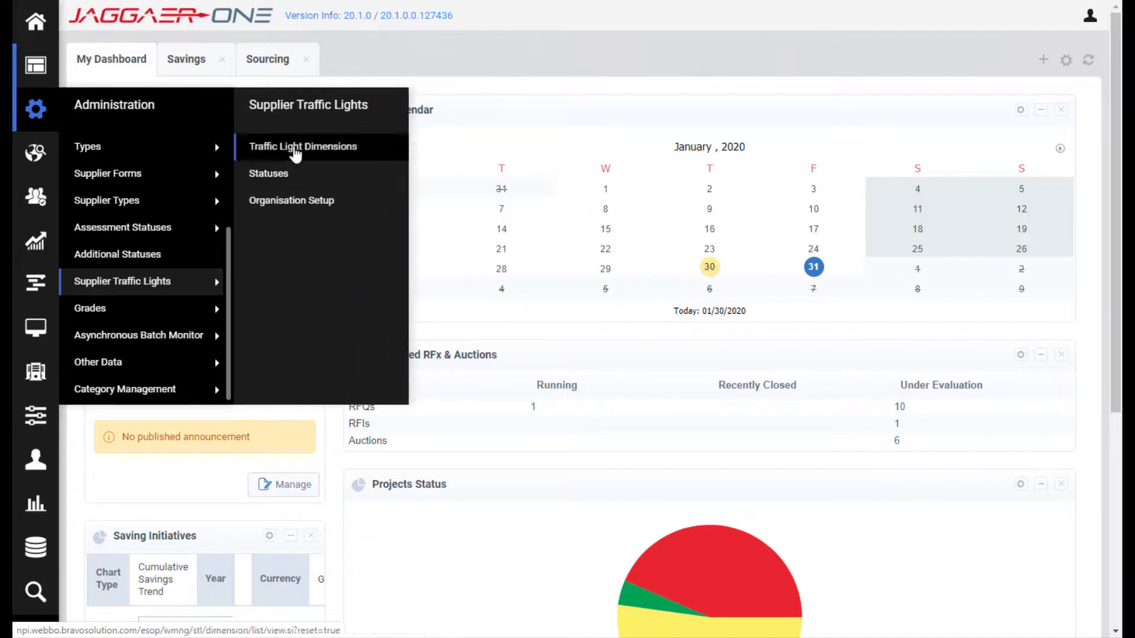
left_click(294, 151)
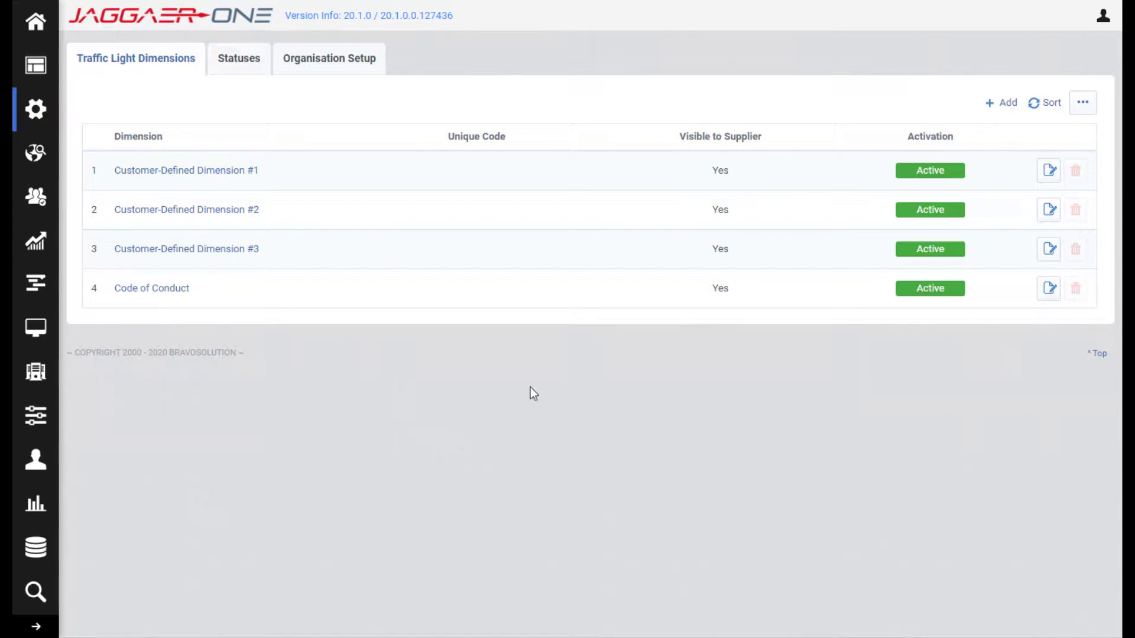
left_click(1006, 104)
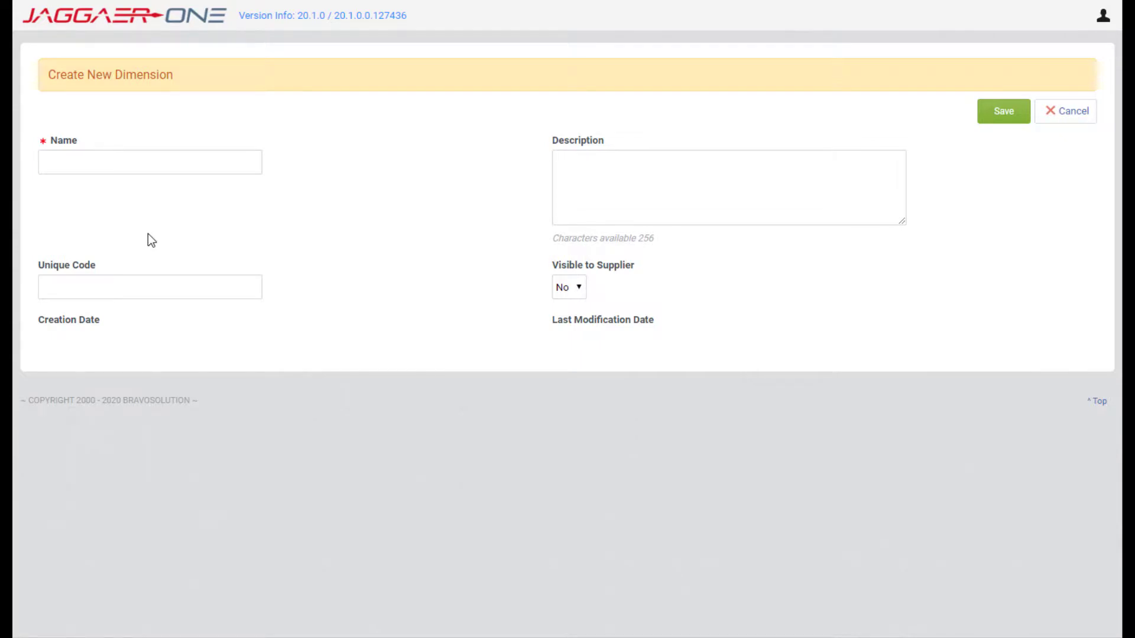
left_click(128, 166)
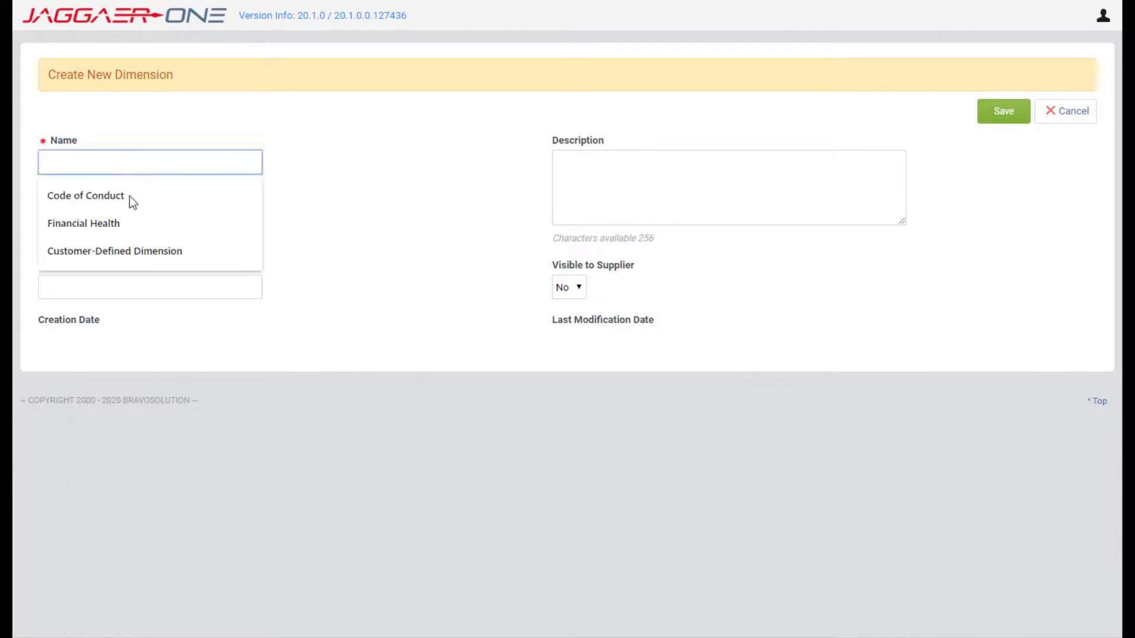
left_click(128, 225)
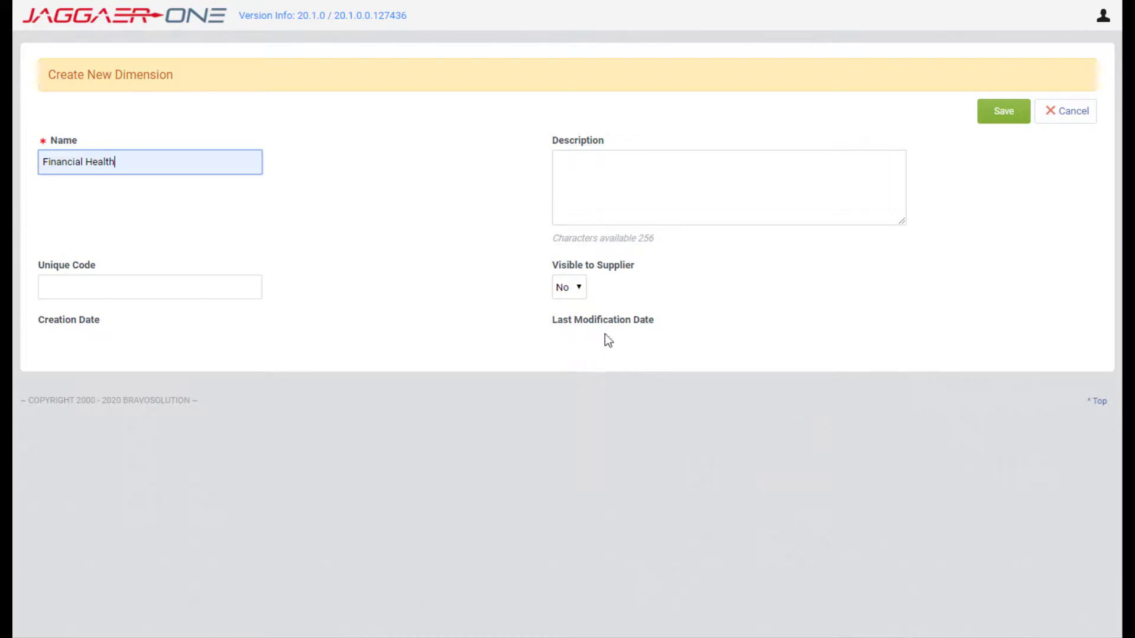
left_click(580, 289)
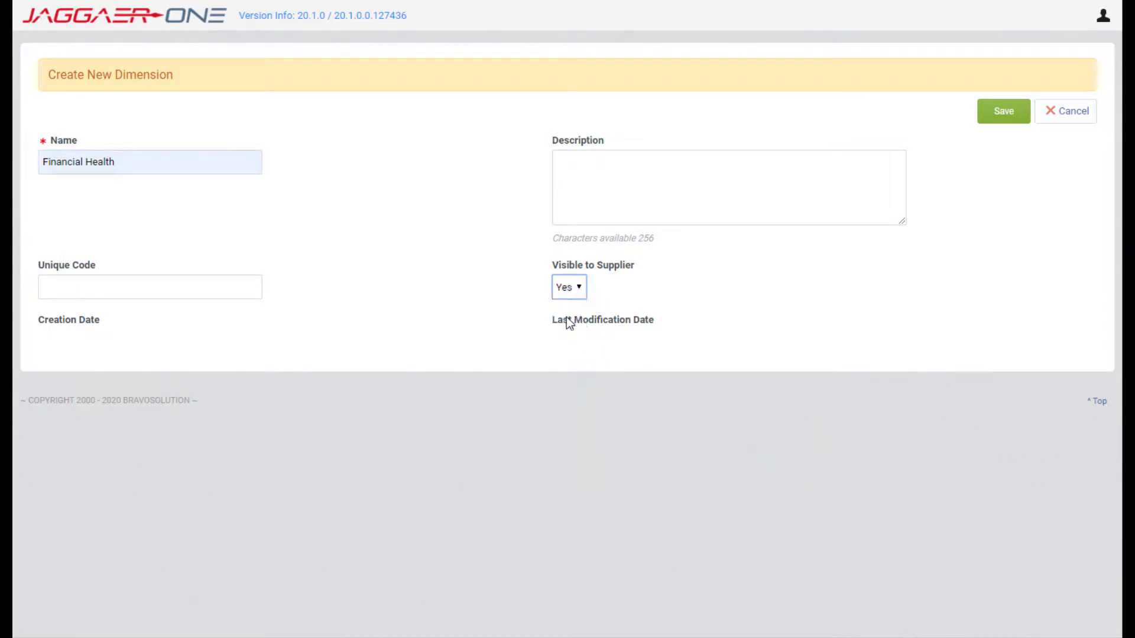
left_click(996, 115)
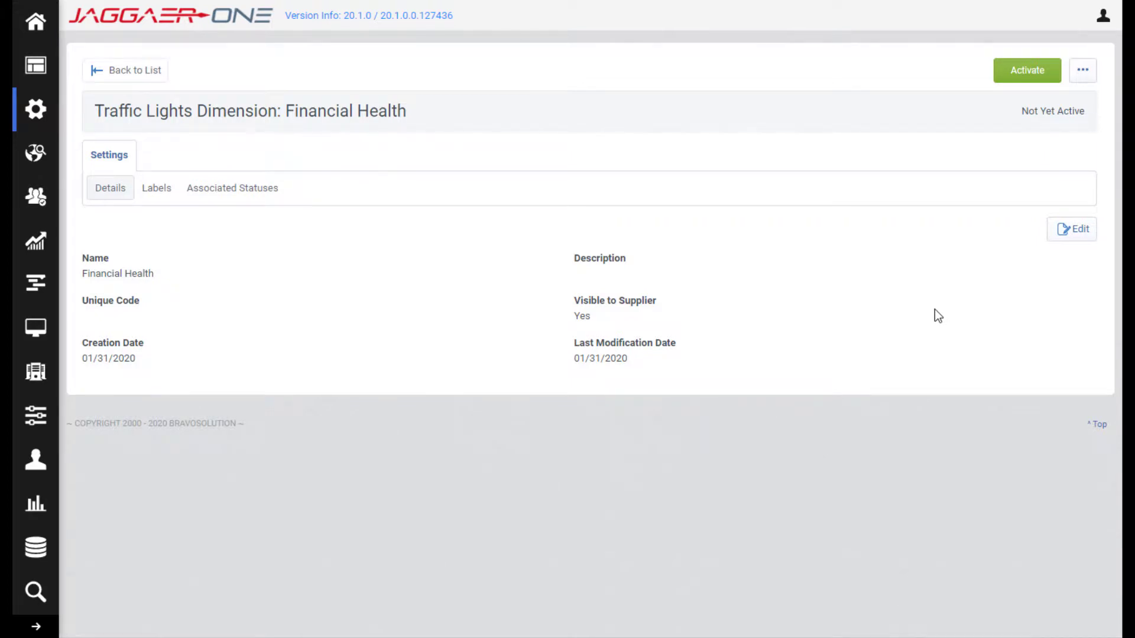
left_click(1029, 76)
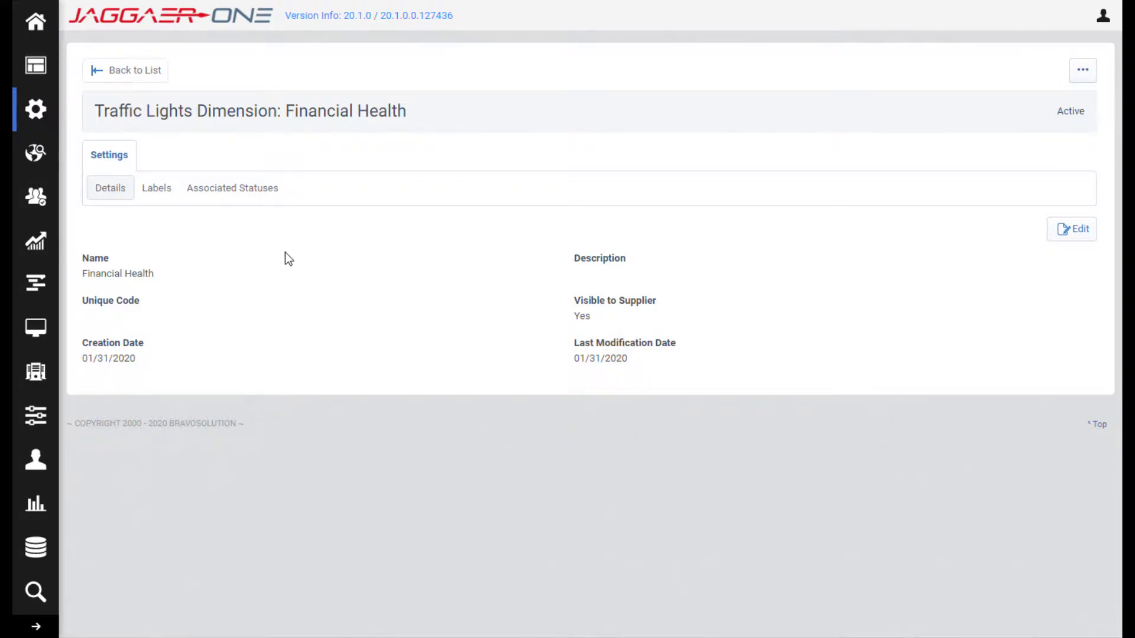
left_click(128, 77)
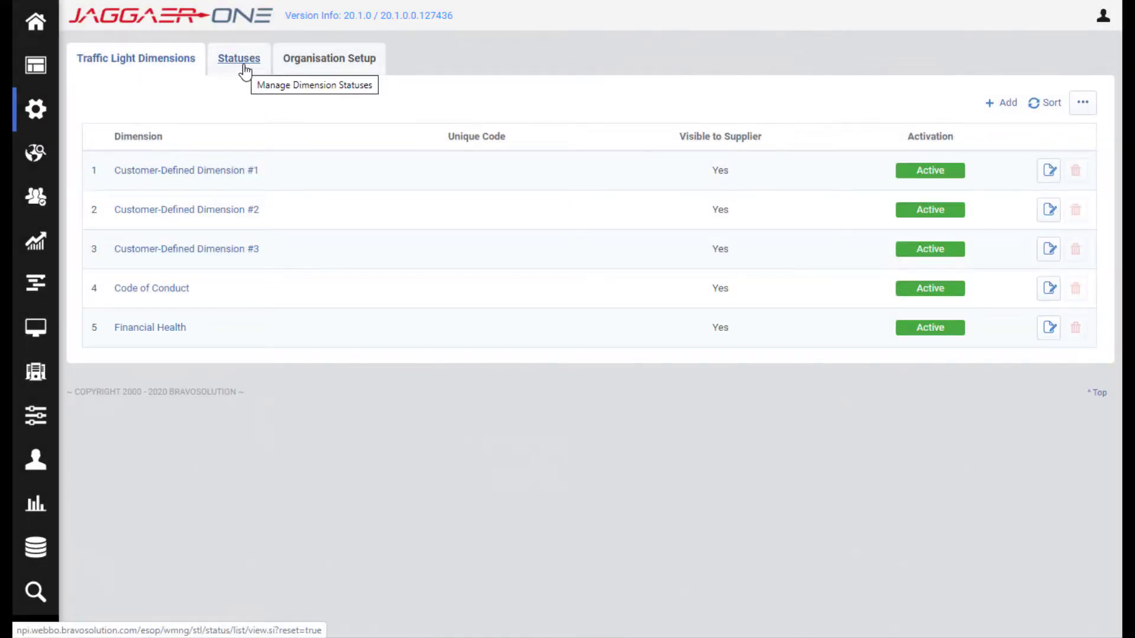
Start a new traffic light status named N/A with the description Not Applicable
left_click(244, 67)
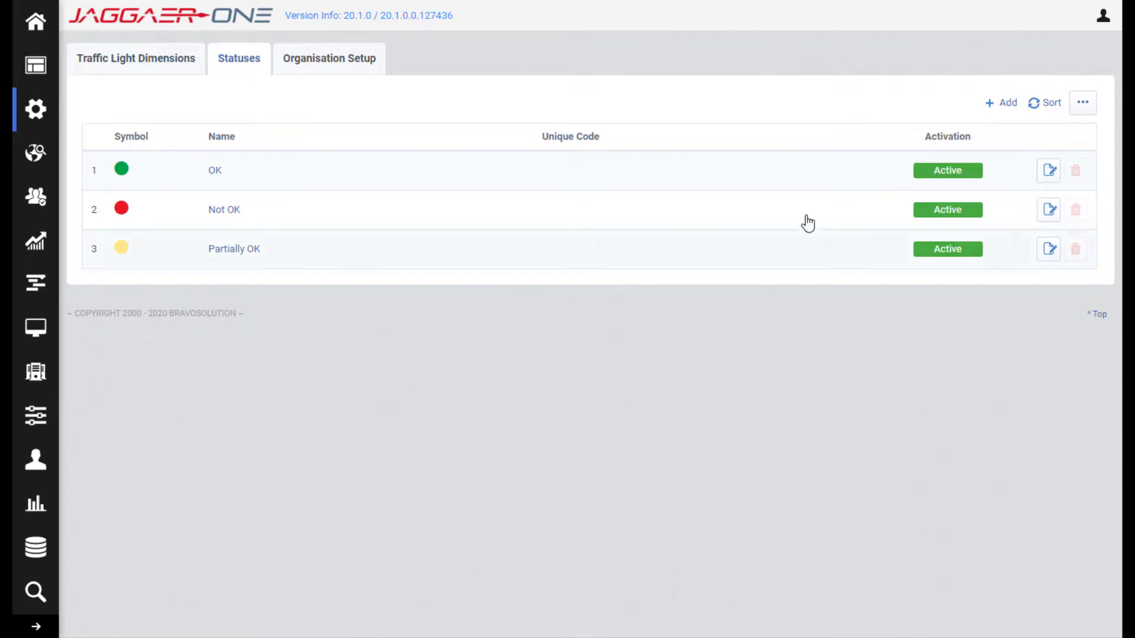
left_click(993, 105)
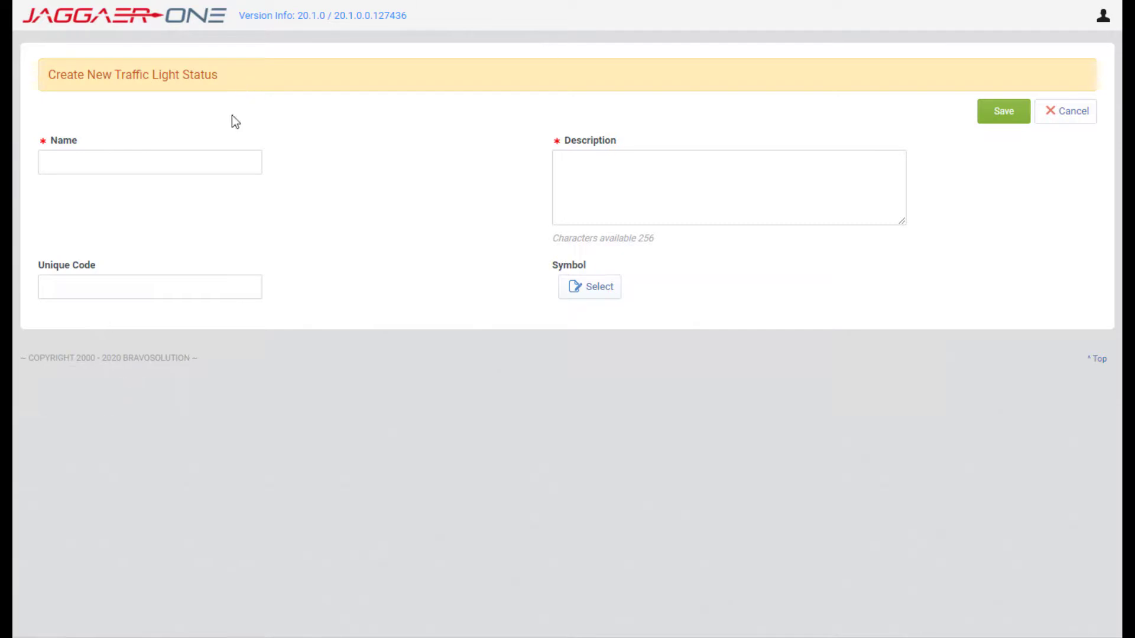
left_click(196, 155)
left_click(194, 155)
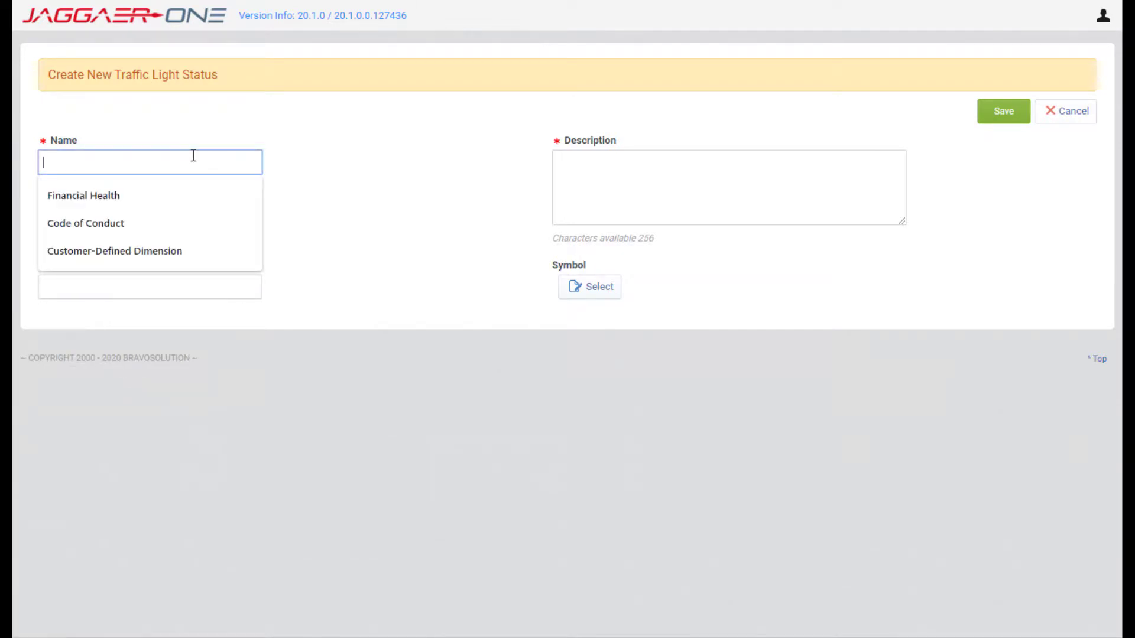
type("N/A")
key("Tab")
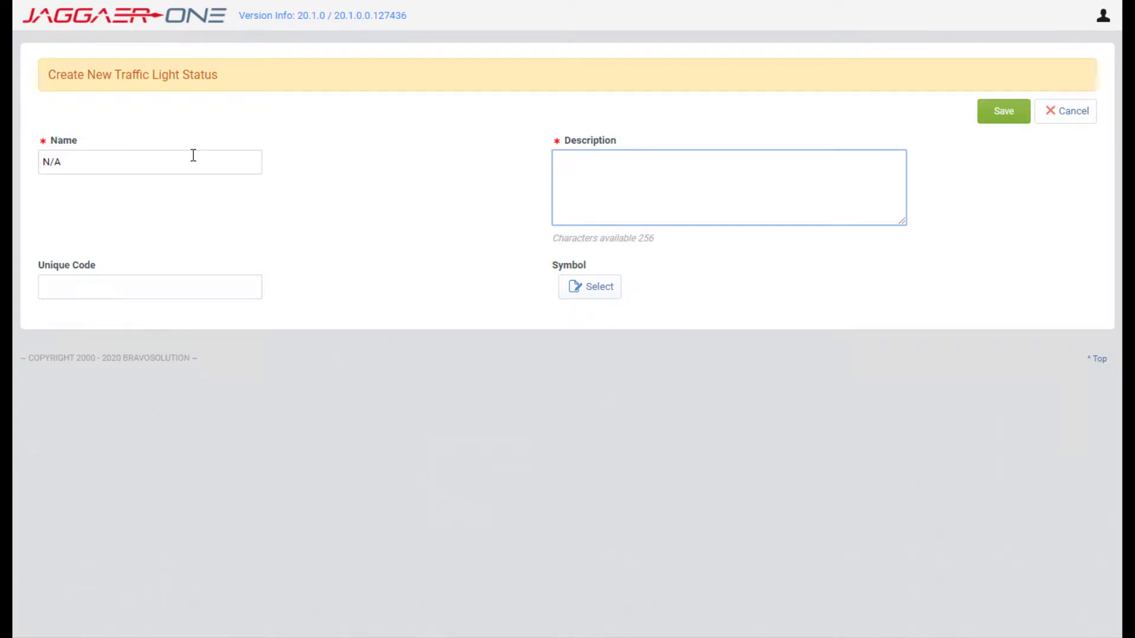
type("Not Applicable")
Give the N/A status a light grey filled circle as its symbol, then save and activate it
left_click(582, 292)
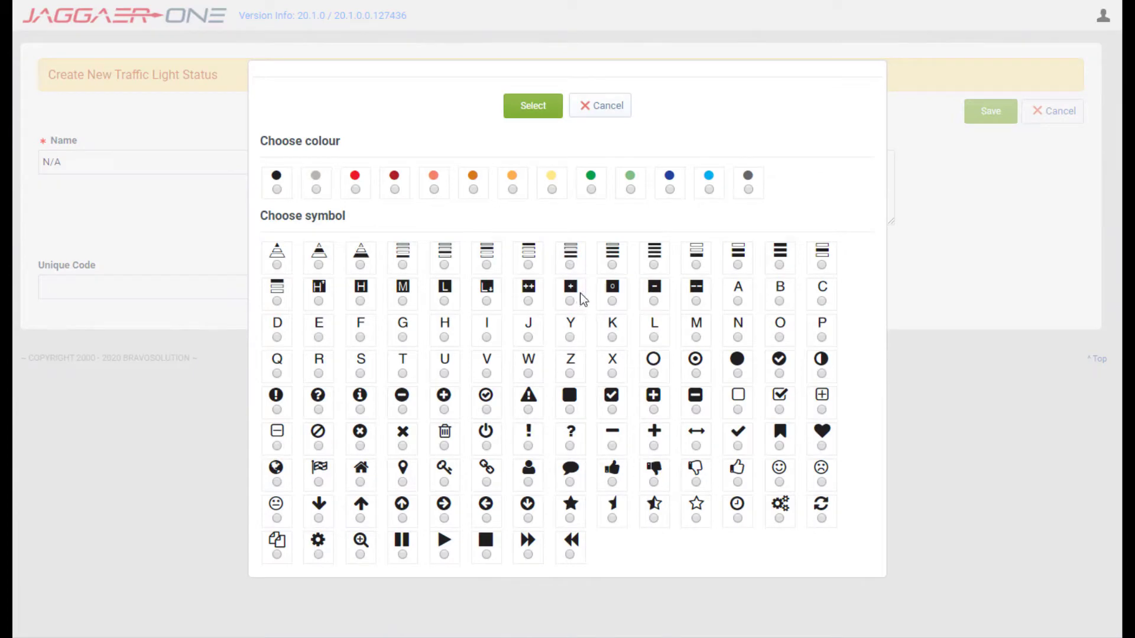
left_click(317, 189)
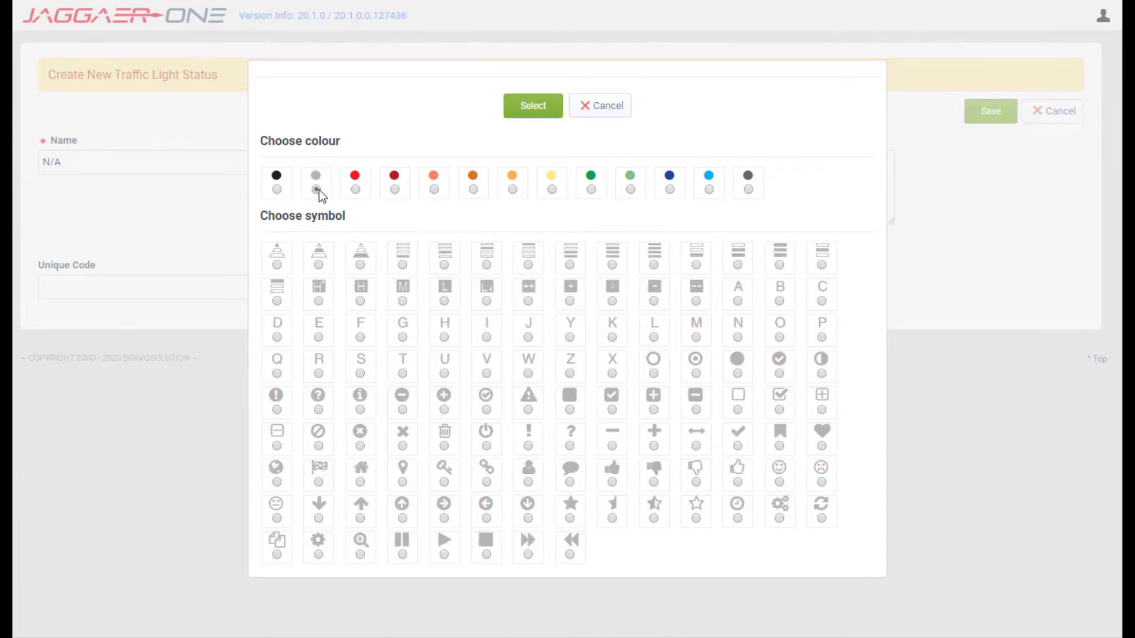
left_click(738, 373)
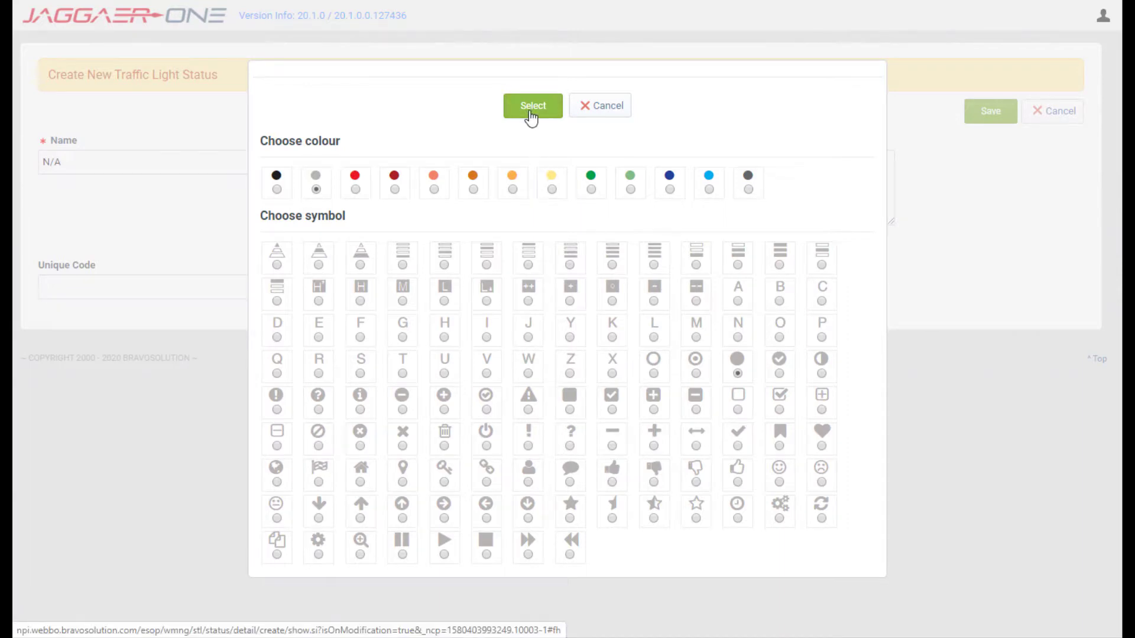
left_click(532, 118)
left_click(1004, 116)
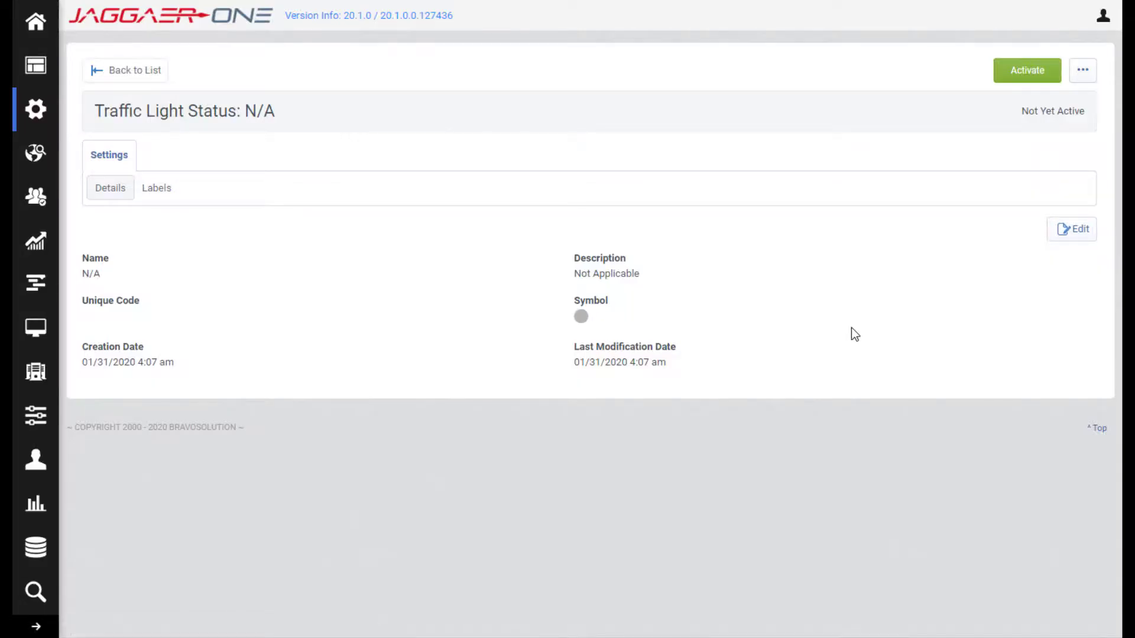
left_click(1028, 75)
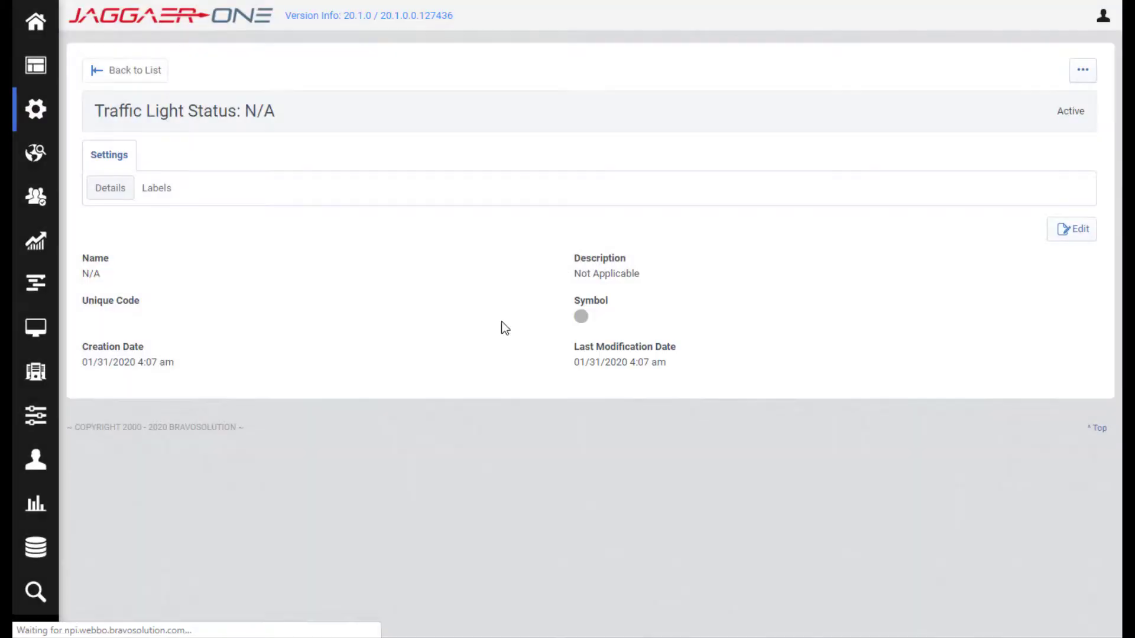
left_click(108, 75)
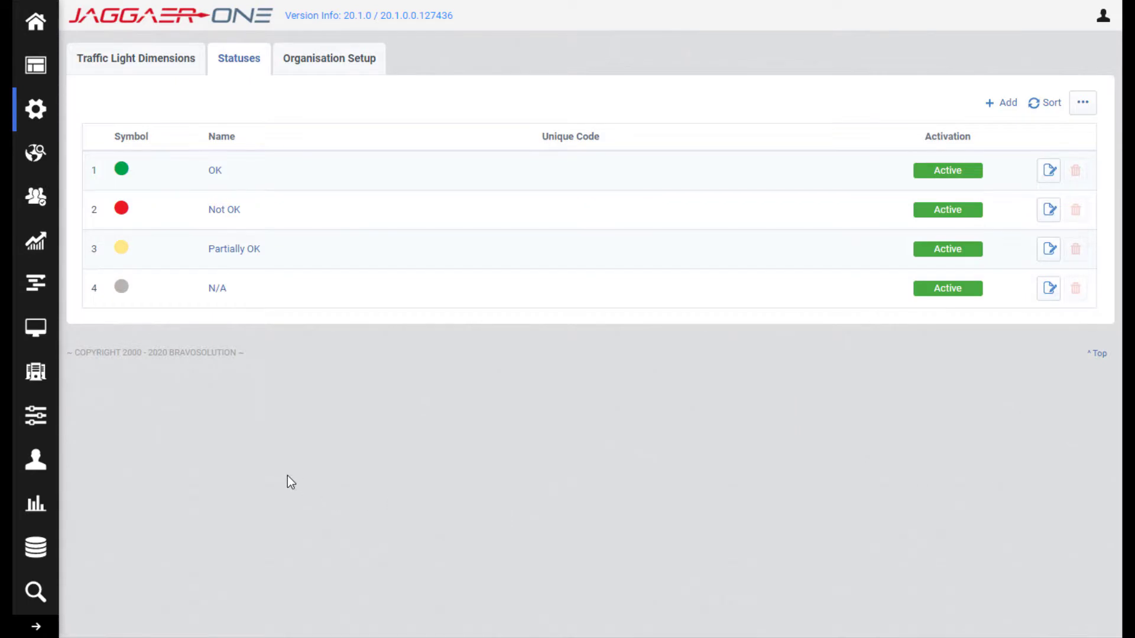
Associate the OK, Not OK, Partially OK and N/A statuses with the Financial Health dimension, save, and return to the dimensions list
left_click(110, 59)
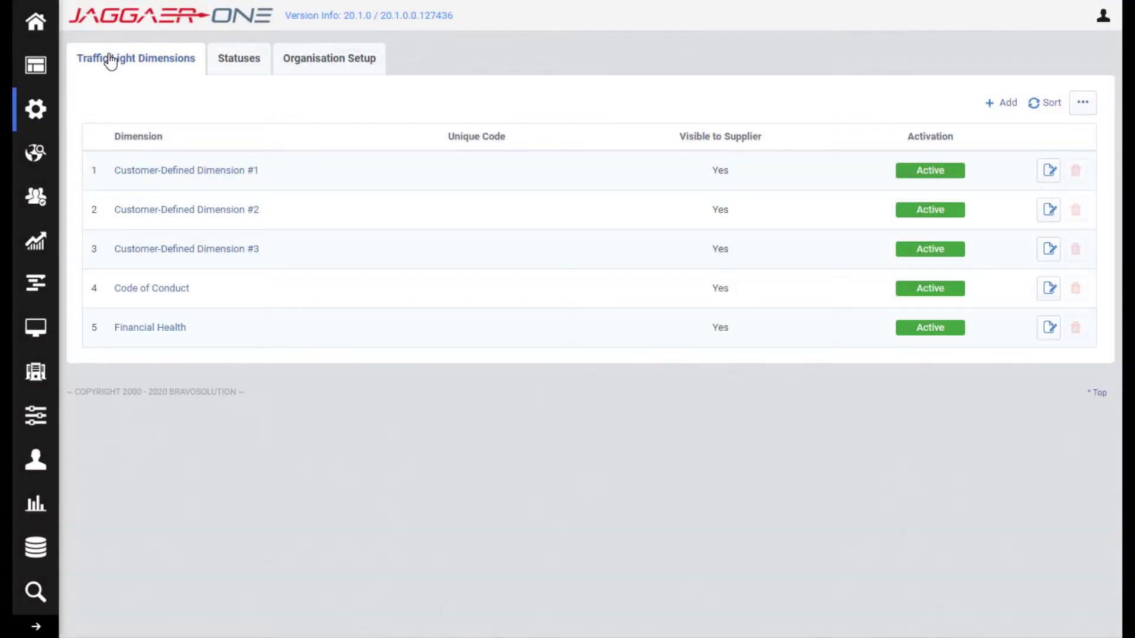
left_click(173, 329)
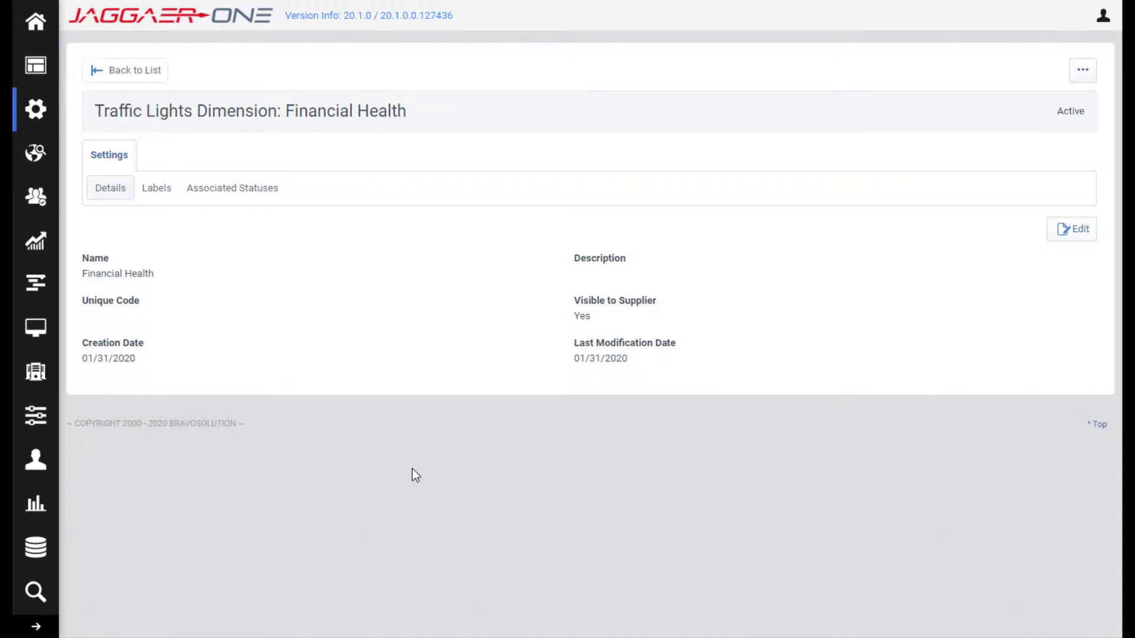
left_click(225, 198)
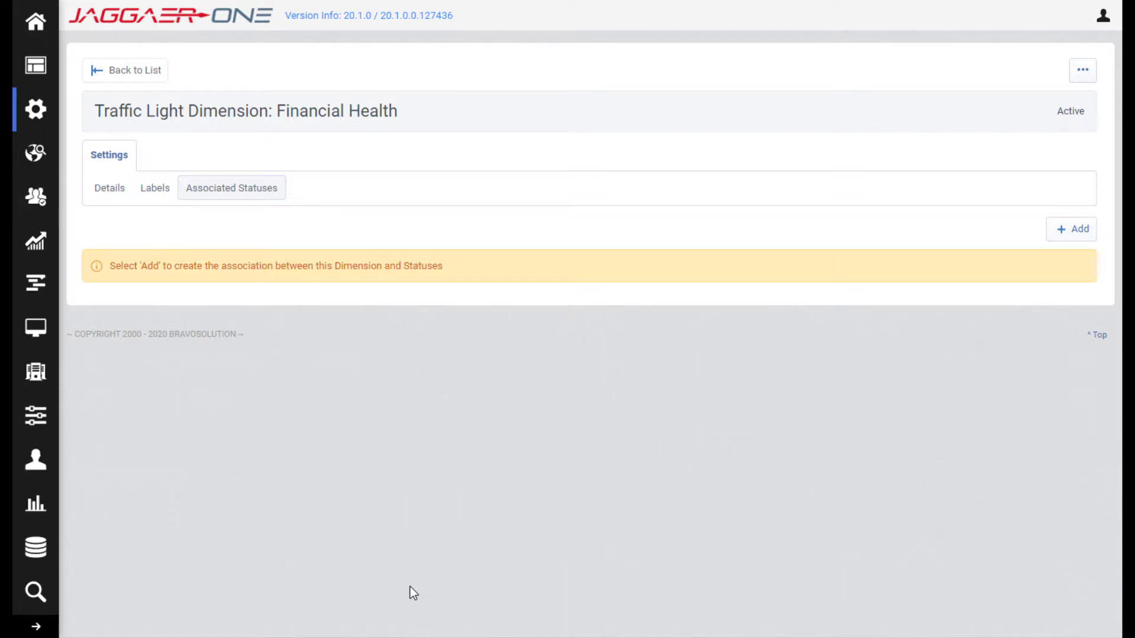
left_click(1060, 232)
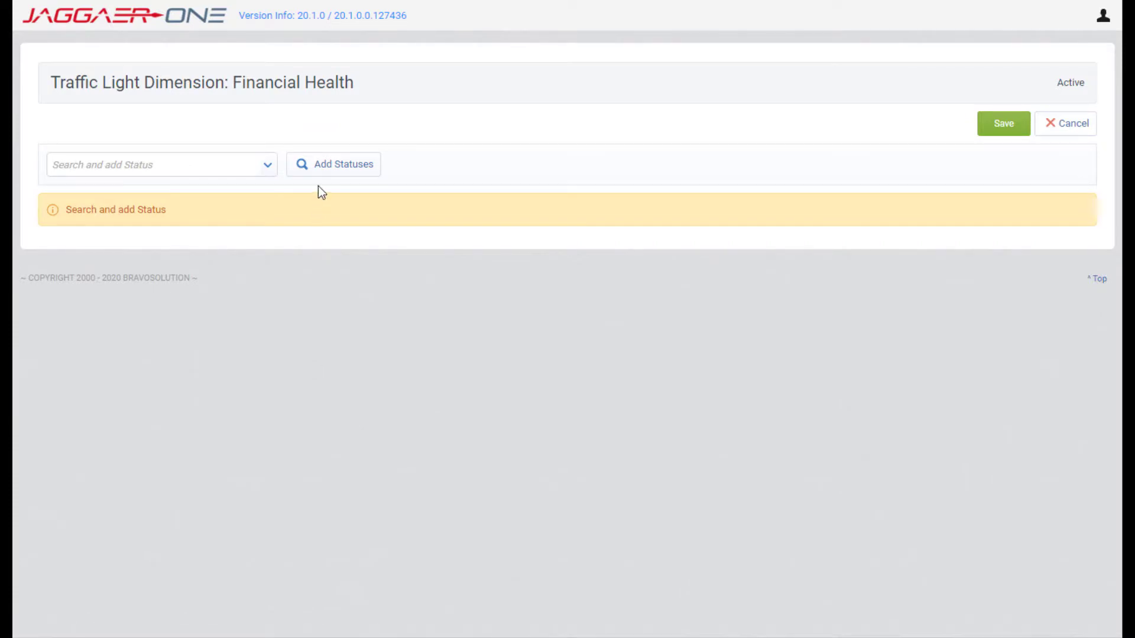
left_click(322, 177)
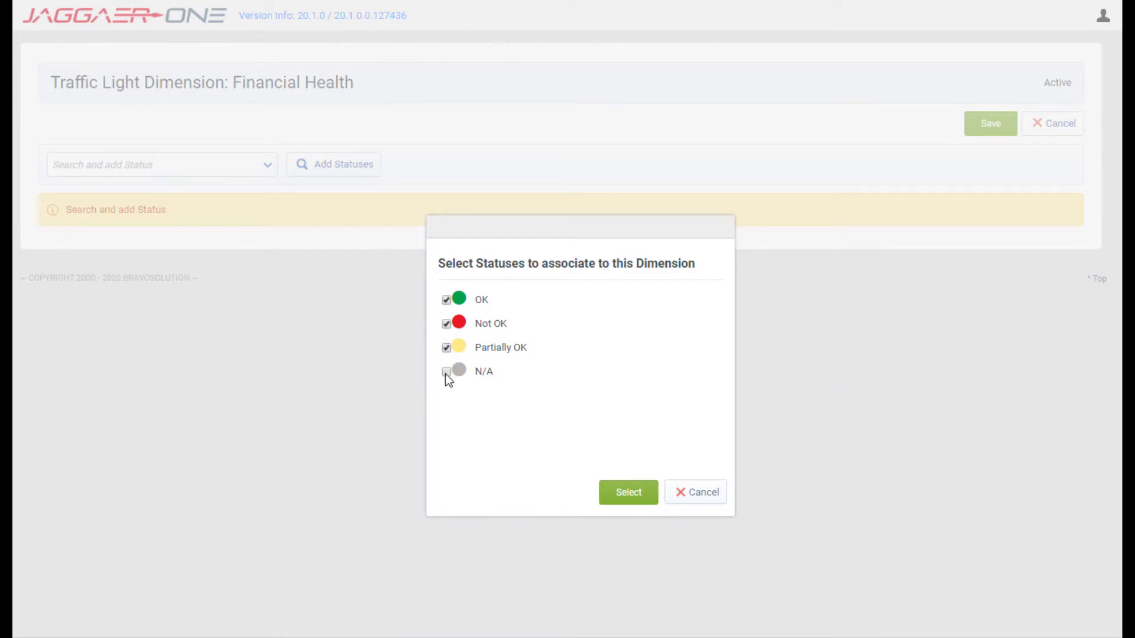
left_click(627, 496)
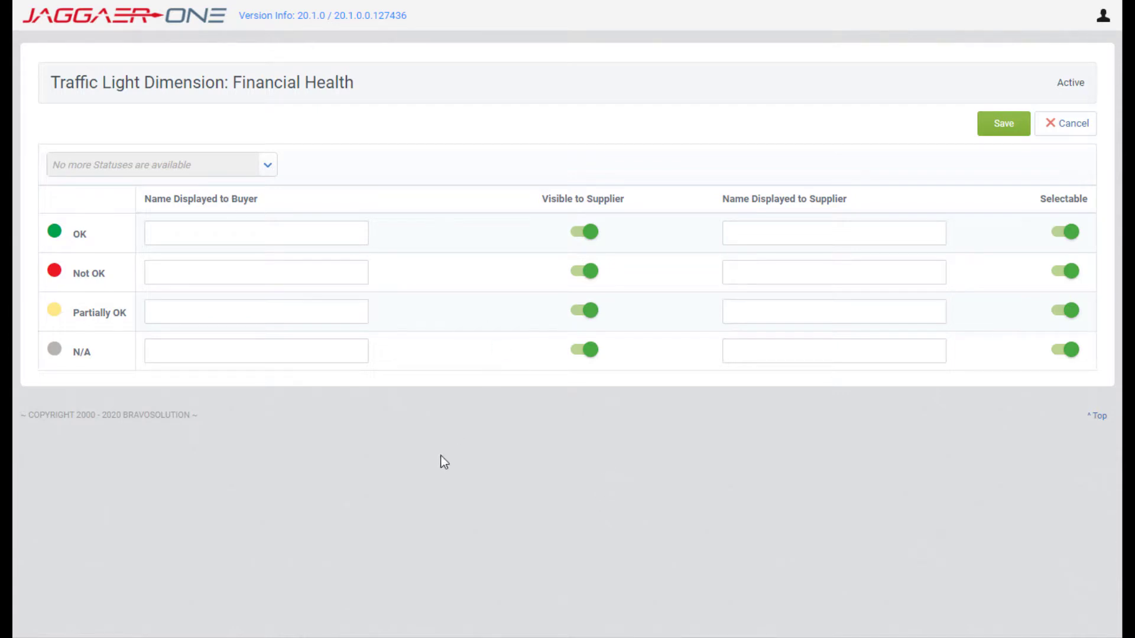
left_click(996, 127)
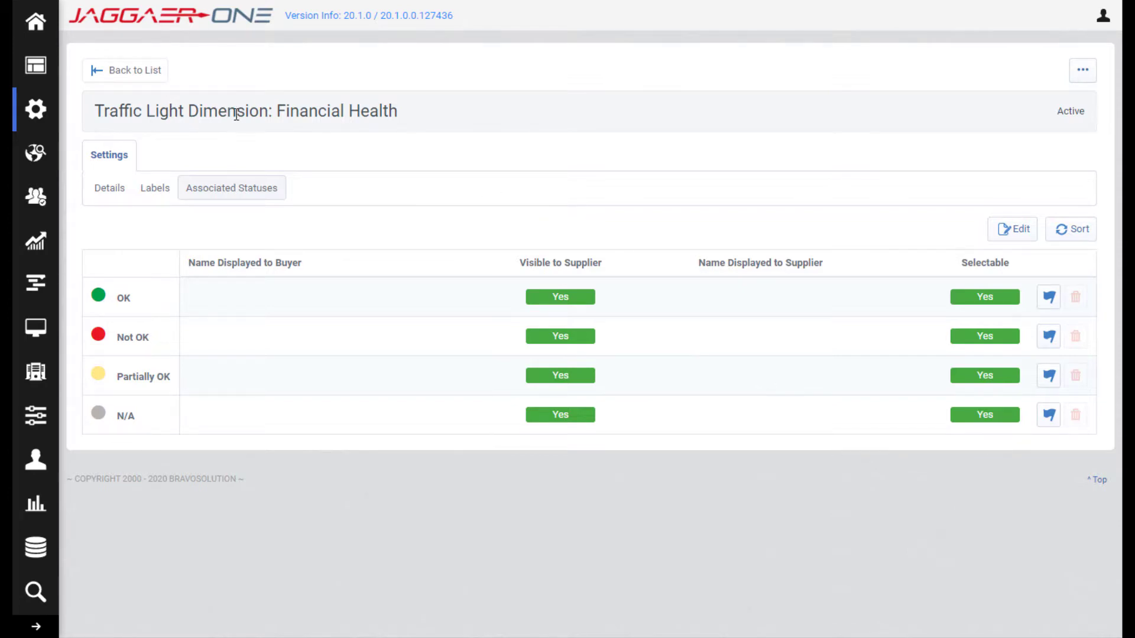
left_click(133, 71)
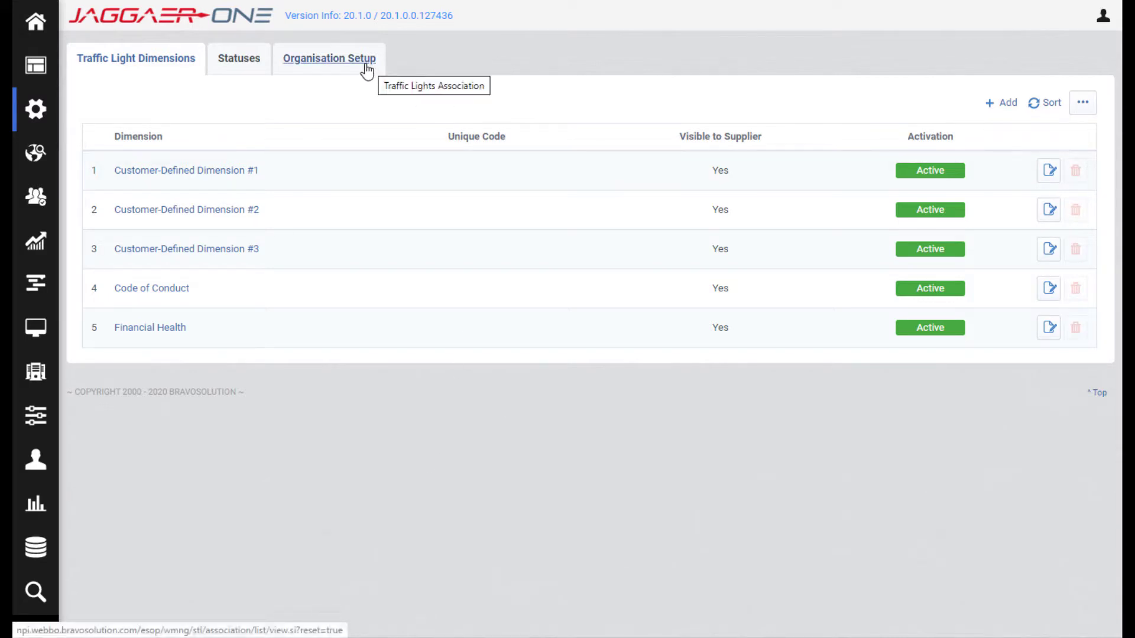
Add JAGGAER as a buyer organisation in the supplier traffic light organisation setup
left_click(333, 66)
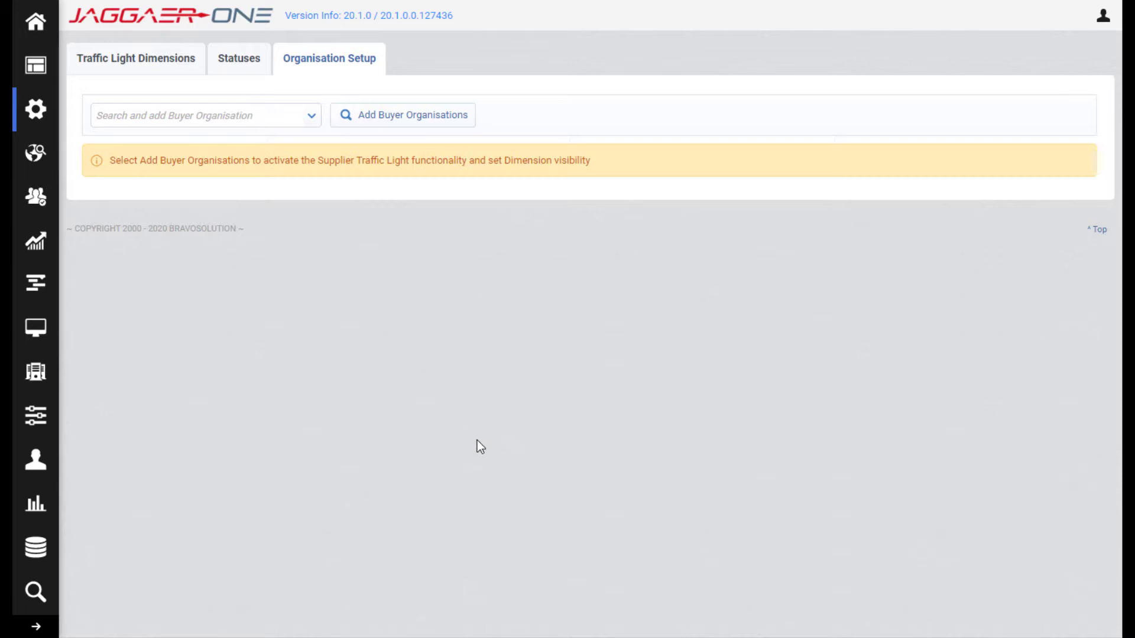
left_click(429, 122)
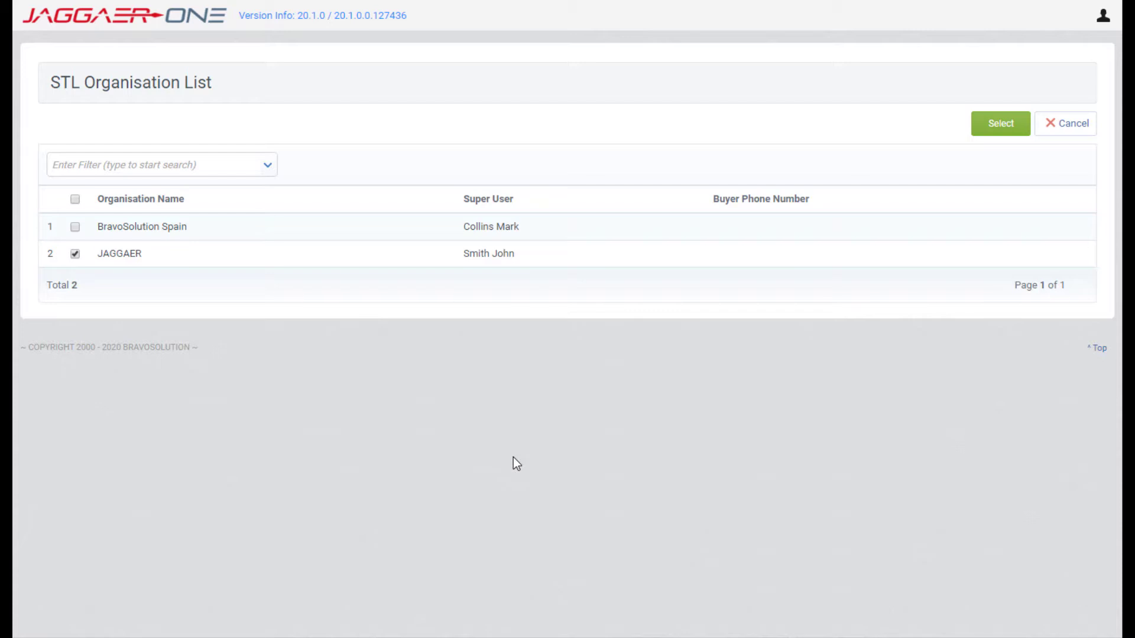
left_click(1005, 126)
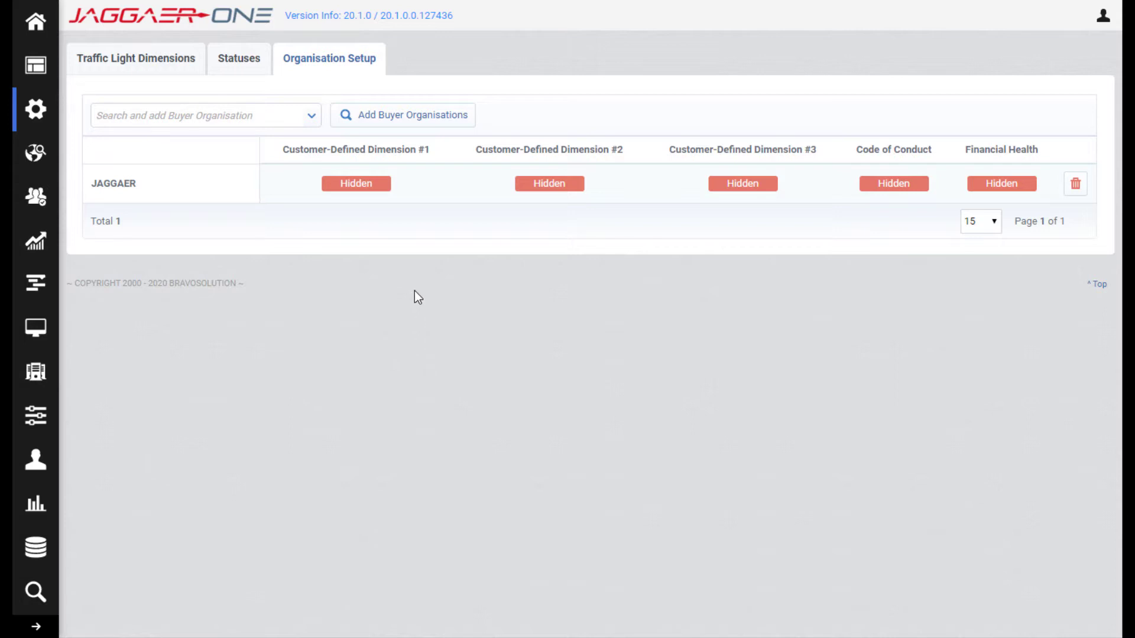
Review the visibility options for Customer-Defined Dimension #1 in JAGGAER's organisation setup without changing the setting
left_click(376, 187)
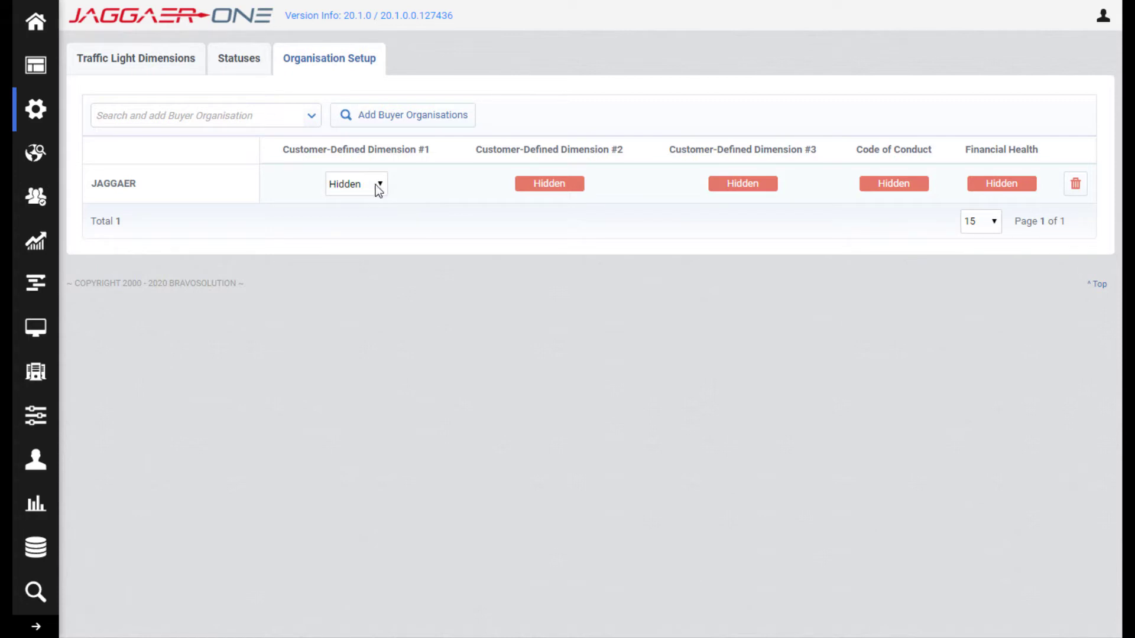
left_click(376, 186)
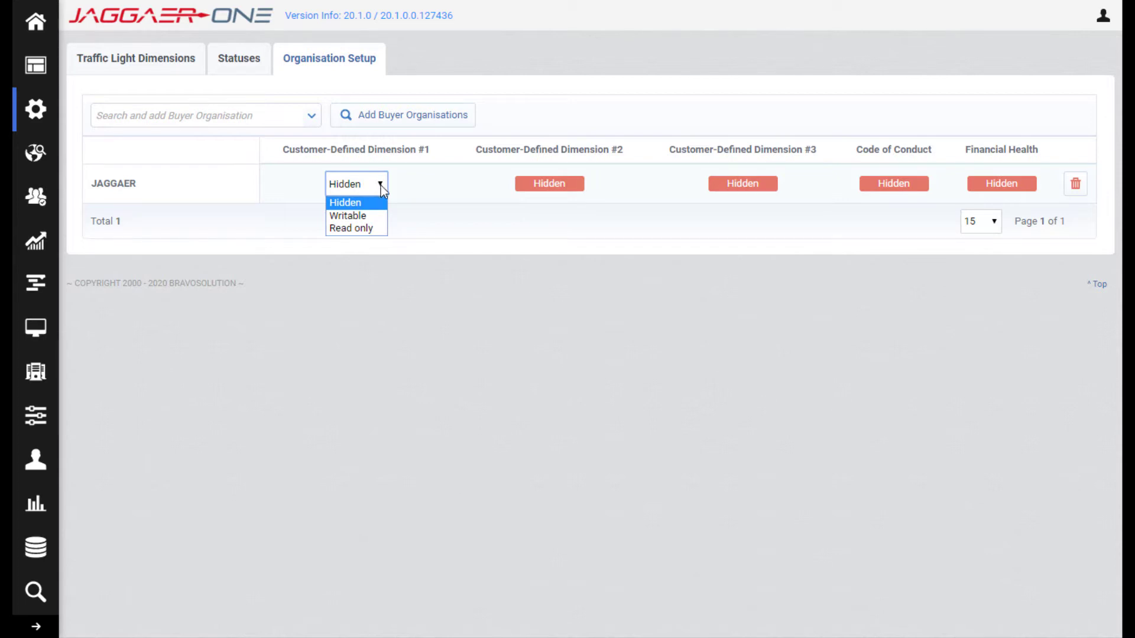
left_click(429, 322)
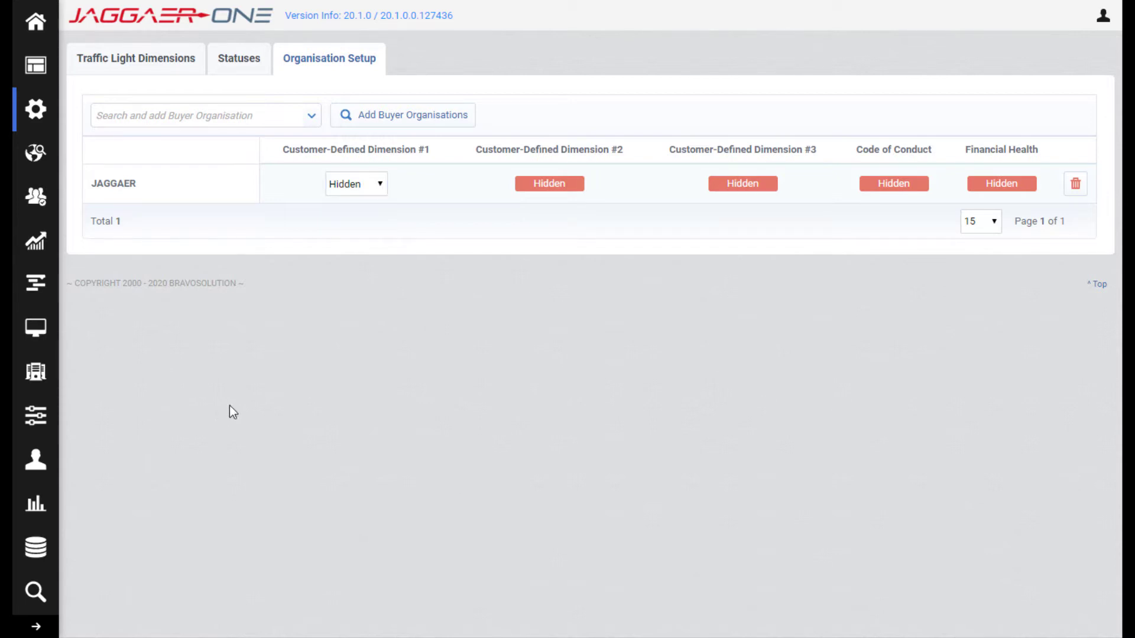